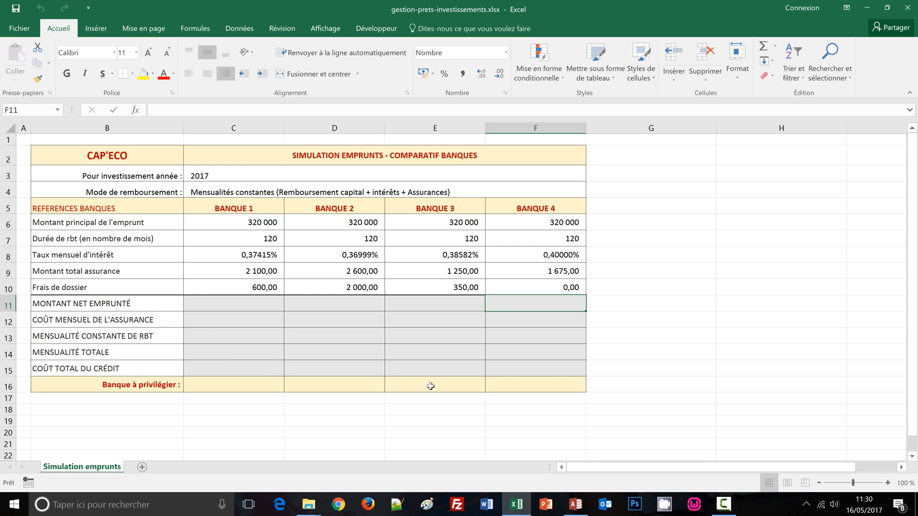
# Step: Fill C11:F11 with the net borrowed amount formula =C6-C10 for all four banks and check the Banque 4 formula
pyautogui.click(655, 220)
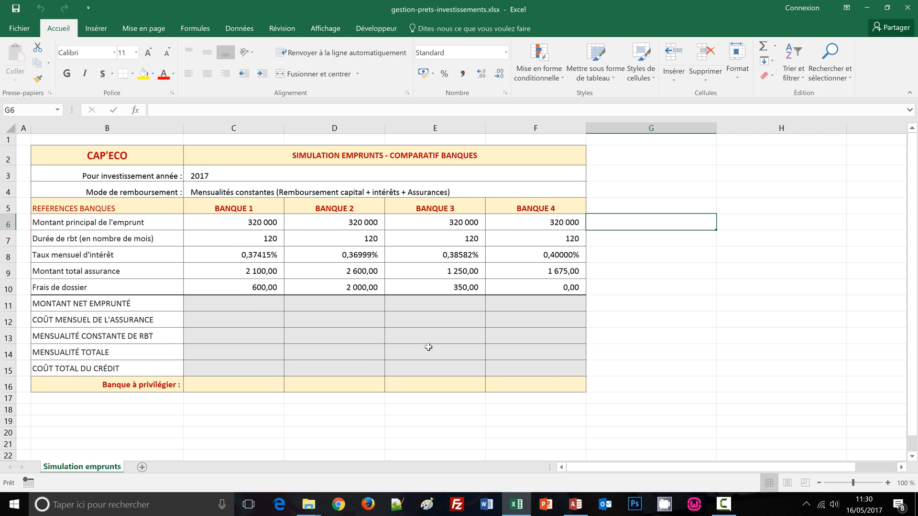
pyautogui.click(200, 304)
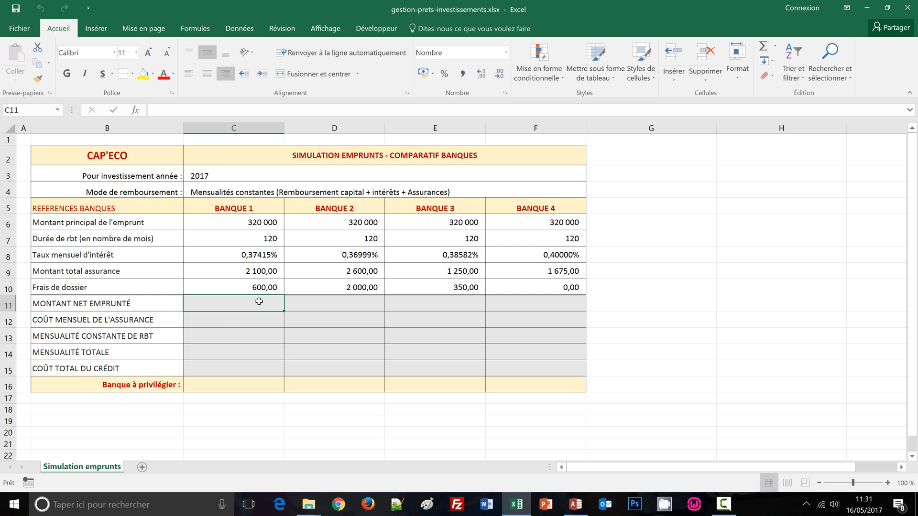
pyautogui.moveTo(258, 302); pyautogui.dragTo(528, 304)
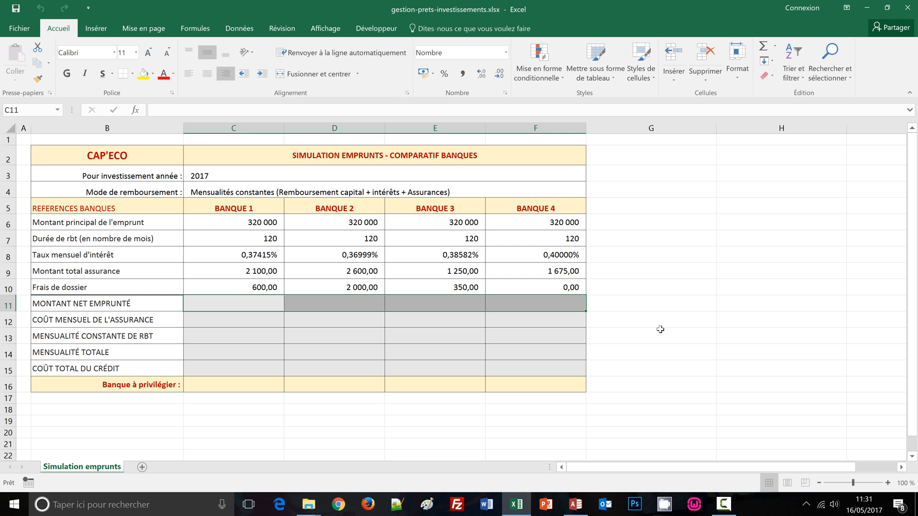
pyautogui.write('=')
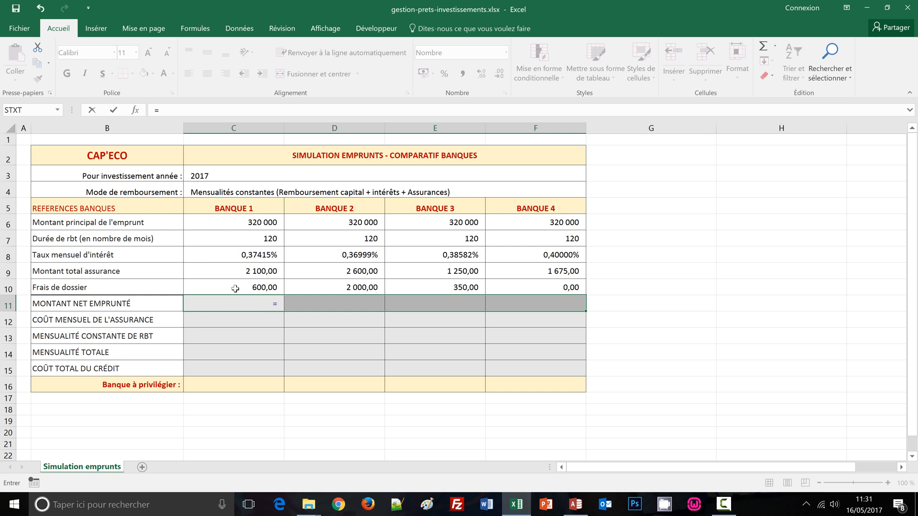
pyautogui.click(254, 223)
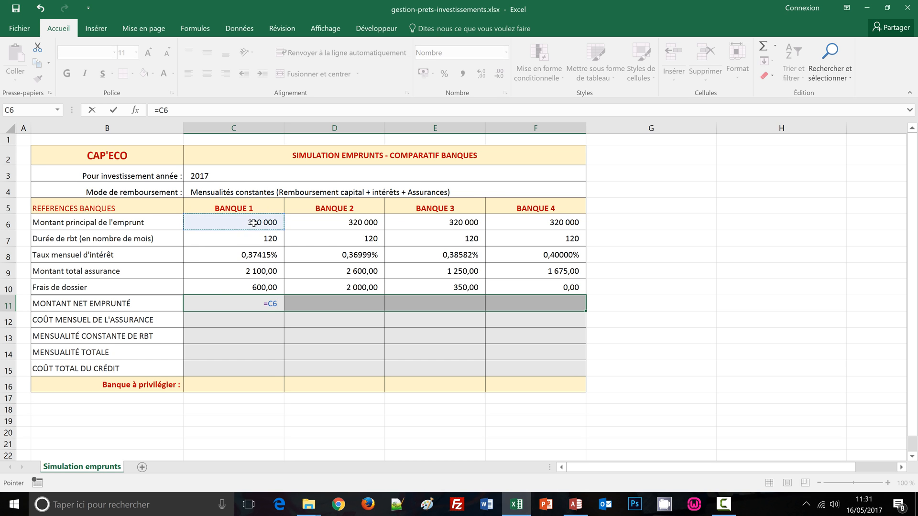
pyautogui.write('-')
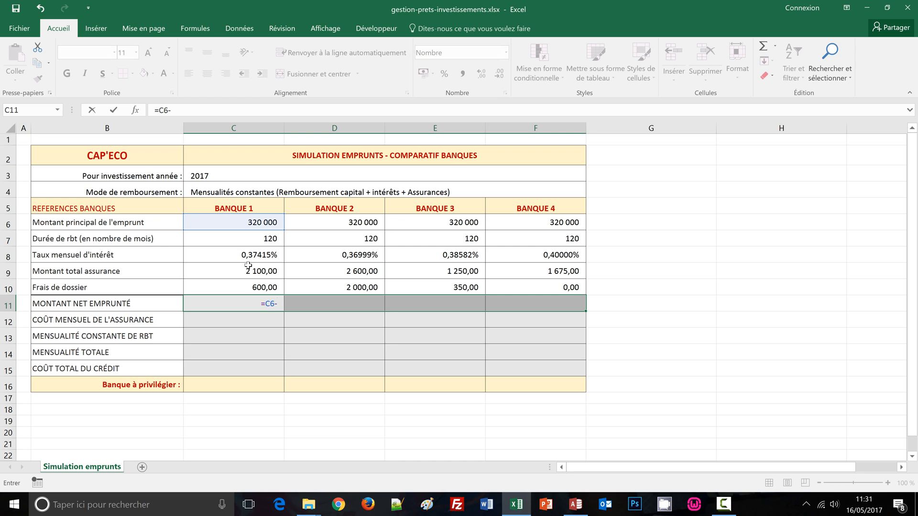
pyautogui.click(248, 288)
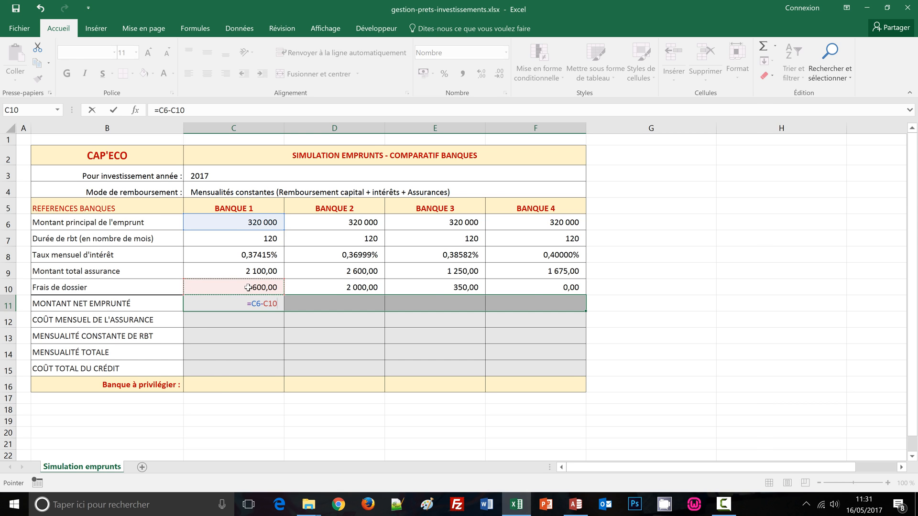
pyautogui.hotkey('ctrl', 'Return')
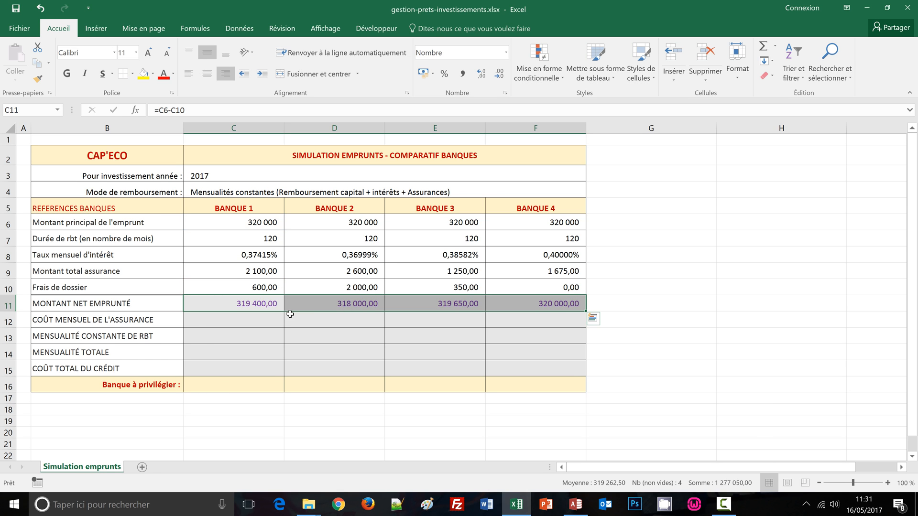
pyautogui.doubleClick(552, 305)
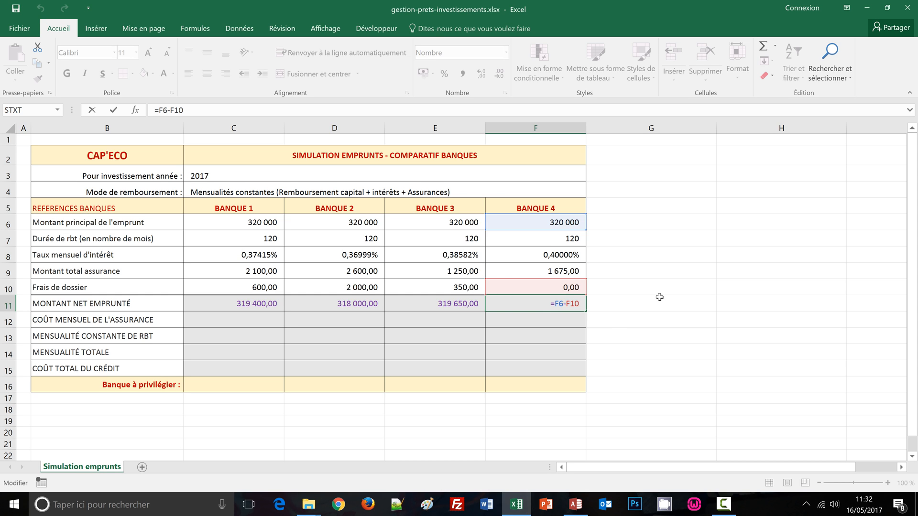
pyautogui.hotkey('ctrl', 'Return')
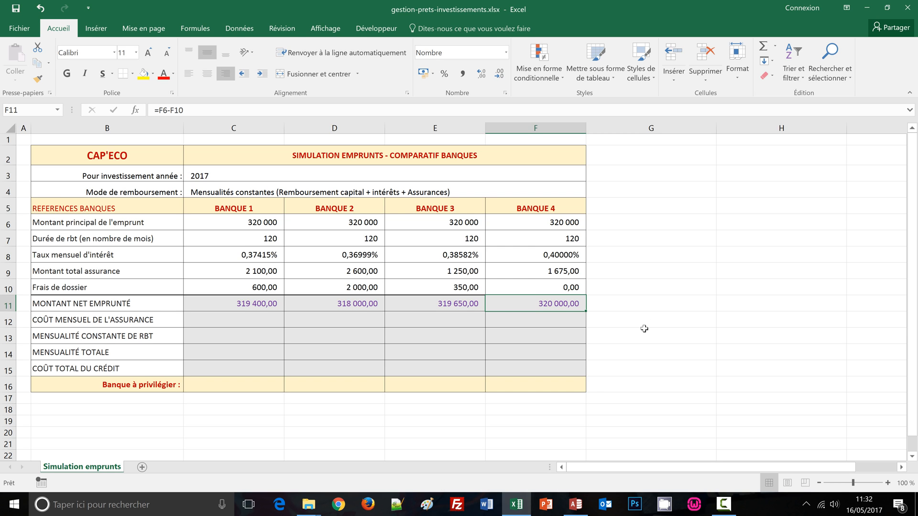
# Step: Fill C12:F12 with the monthly insurance cost formula =C9/C7 for all four banks
pyautogui.click(256, 321)
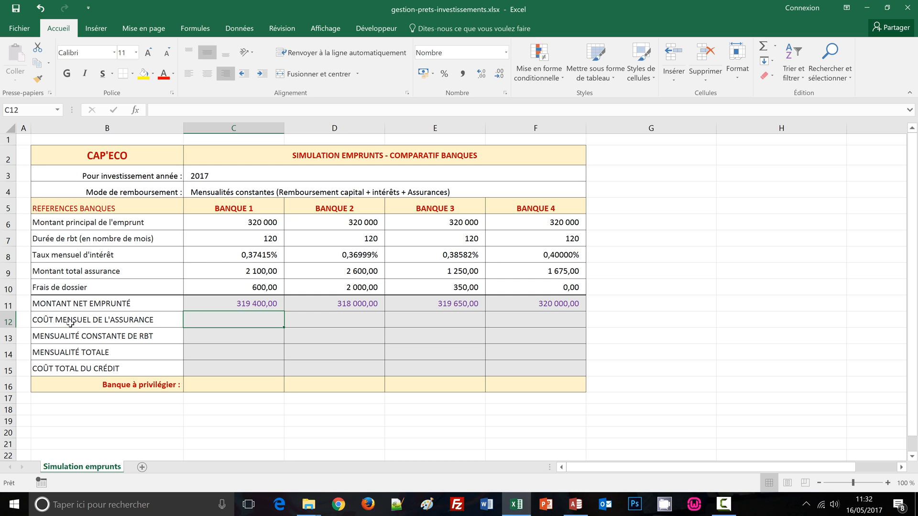
pyautogui.moveTo(255, 317); pyautogui.dragTo(539, 324)
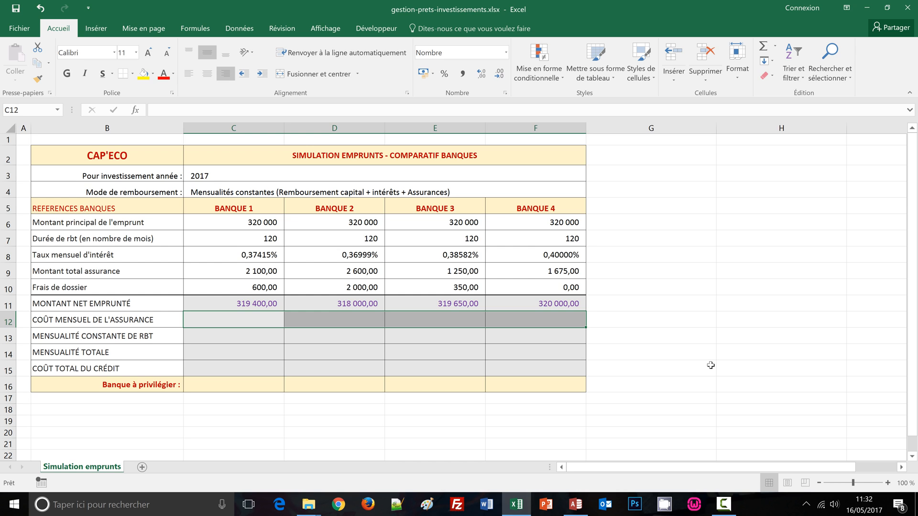
pyautogui.write('=')
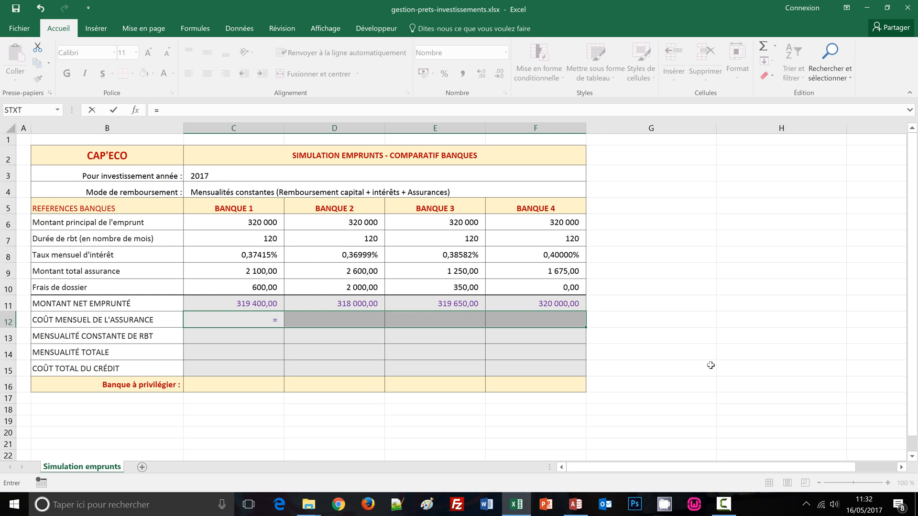
pyautogui.click(247, 273)
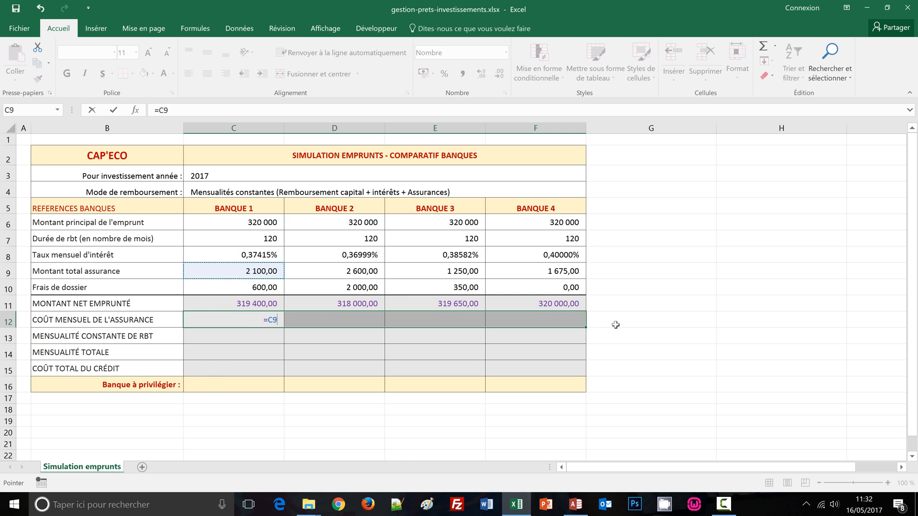
pyautogui.write('/')
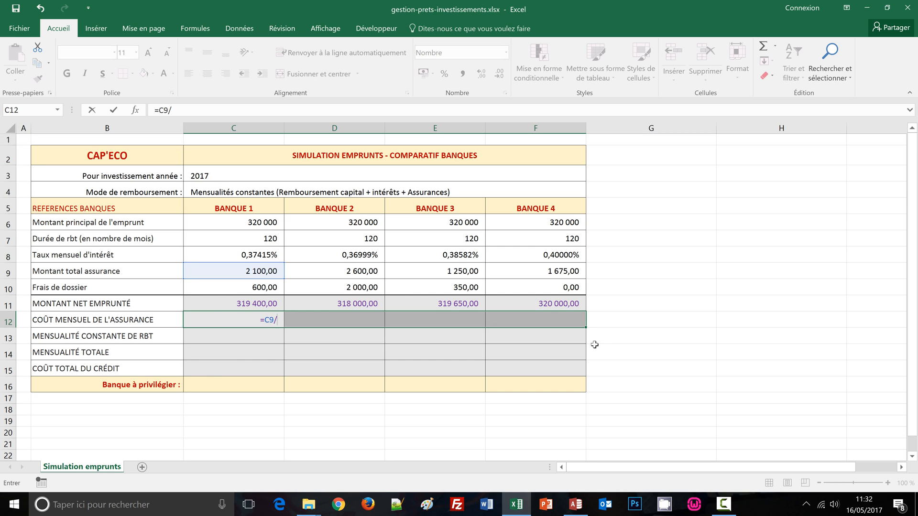
pyautogui.click(232, 239)
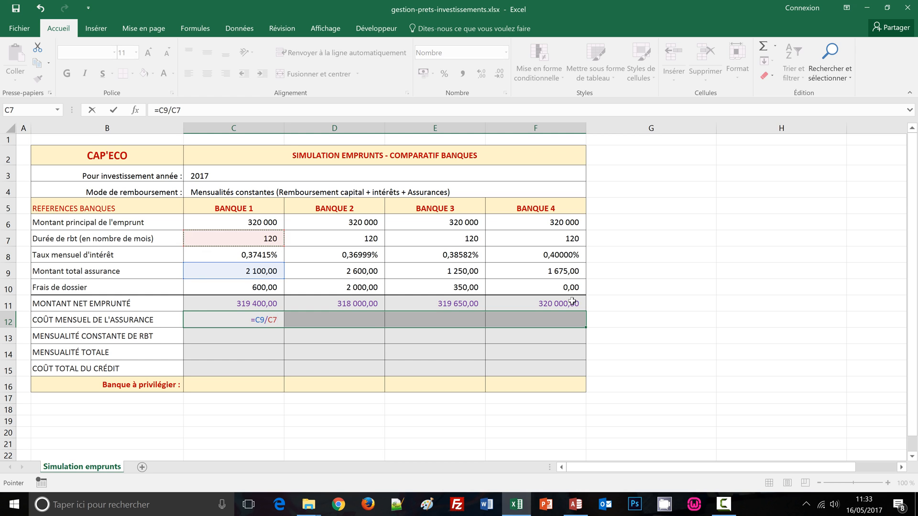
pyautogui.hotkey('ctrl', 'Return')
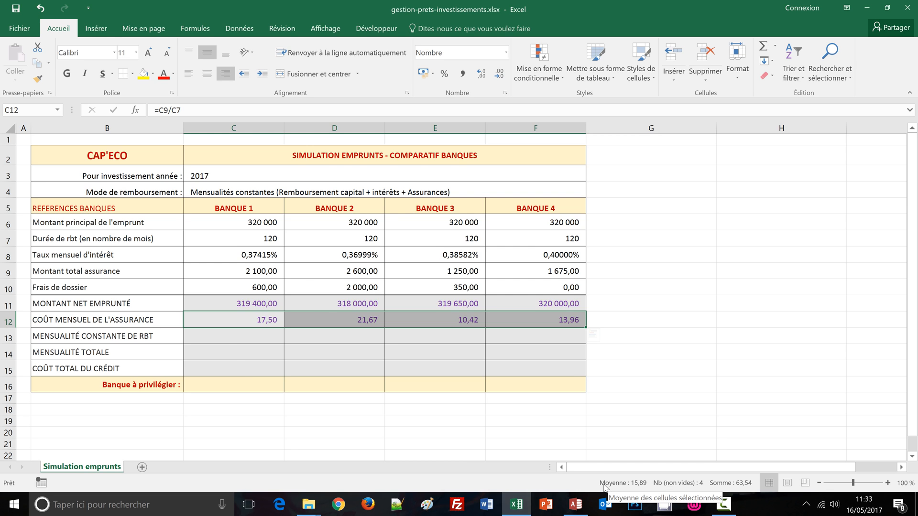
# Step: Fill C13:F13 with the constant monthly repayment formula =-vpm(C8;C7;C6) for all four banks
pyautogui.click(223, 338)
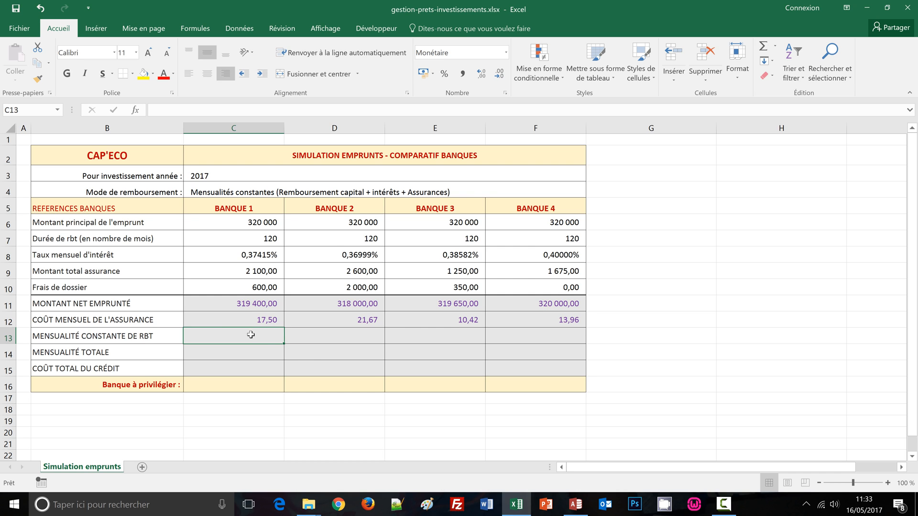
pyautogui.moveTo(251, 335); pyautogui.dragTo(540, 340)
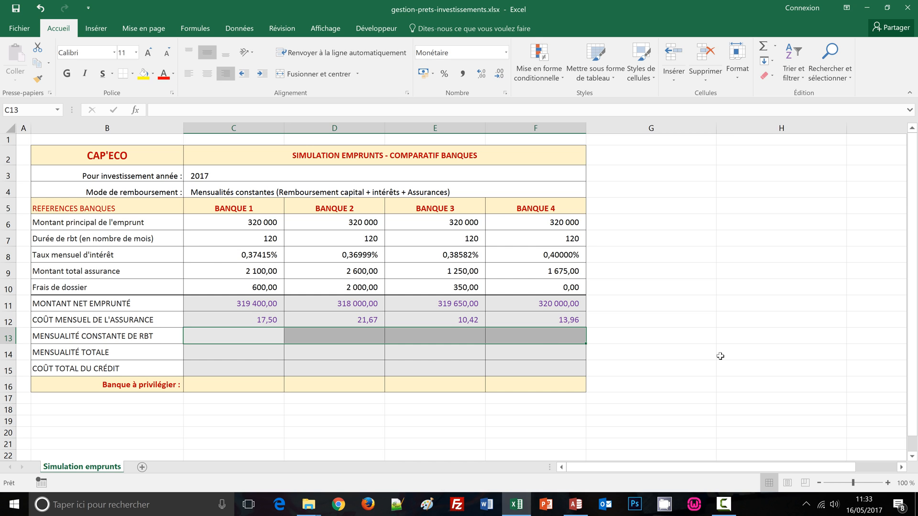
pyautogui.write('=')
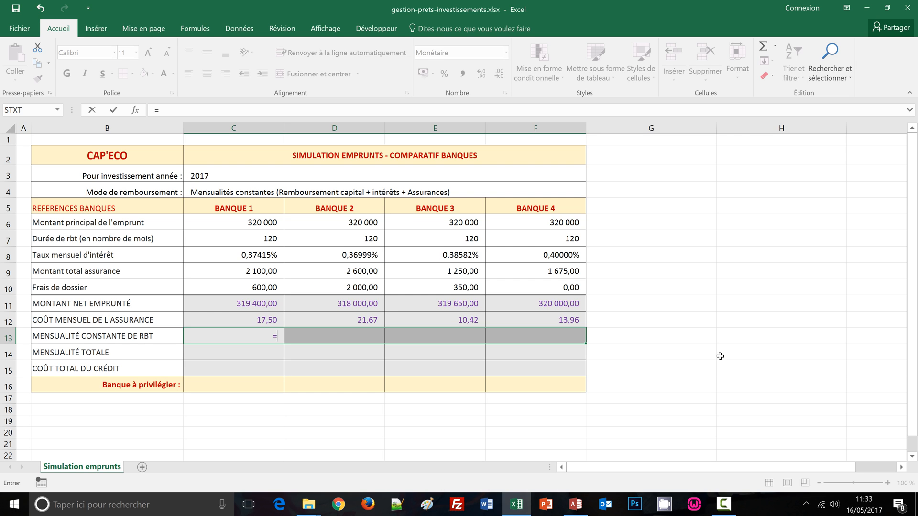
pyautogui.write('-')
pyautogui.write('vpm')
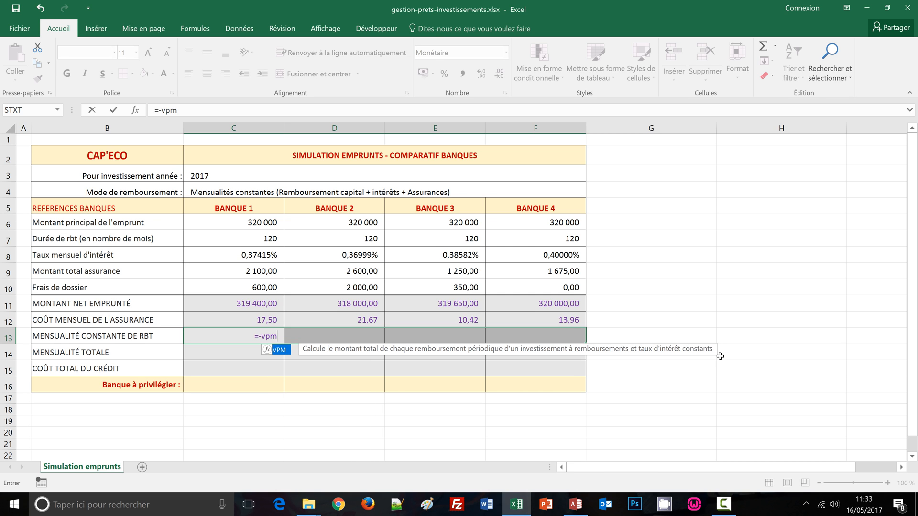
pyautogui.write('(')
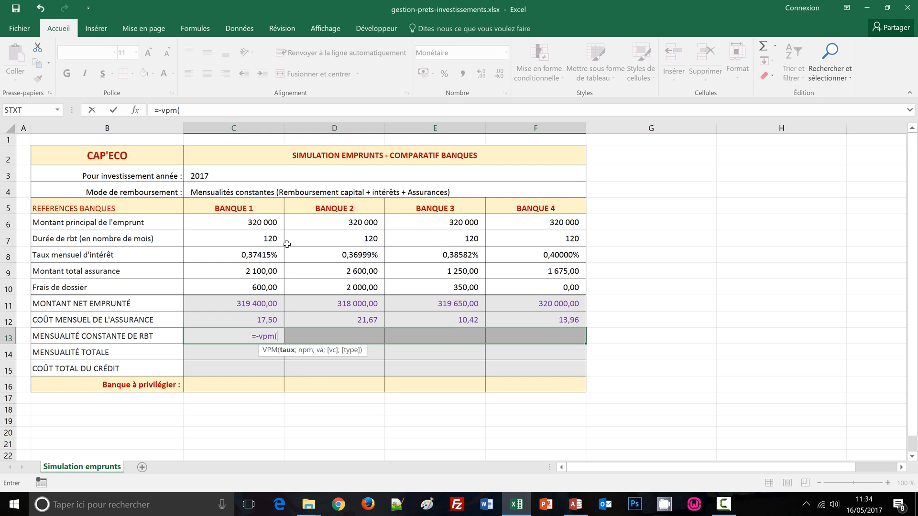
pyautogui.click(257, 256)
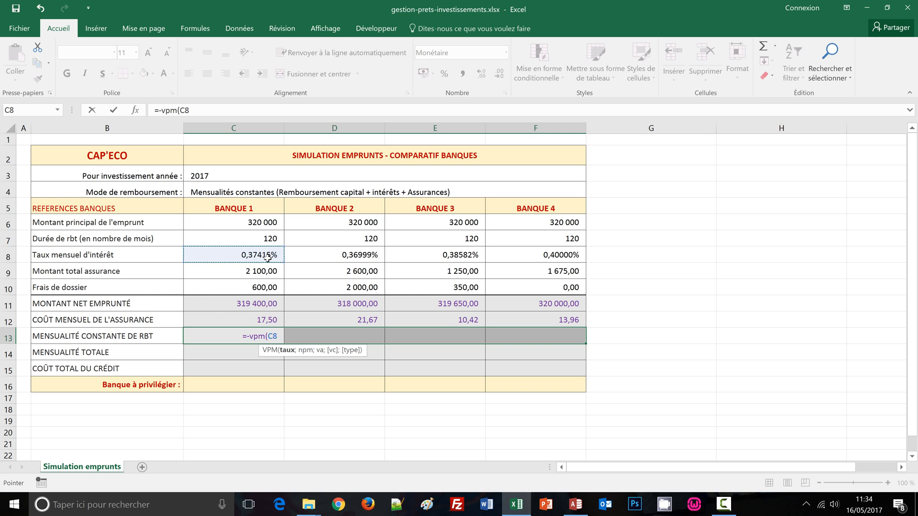
pyautogui.write(';')
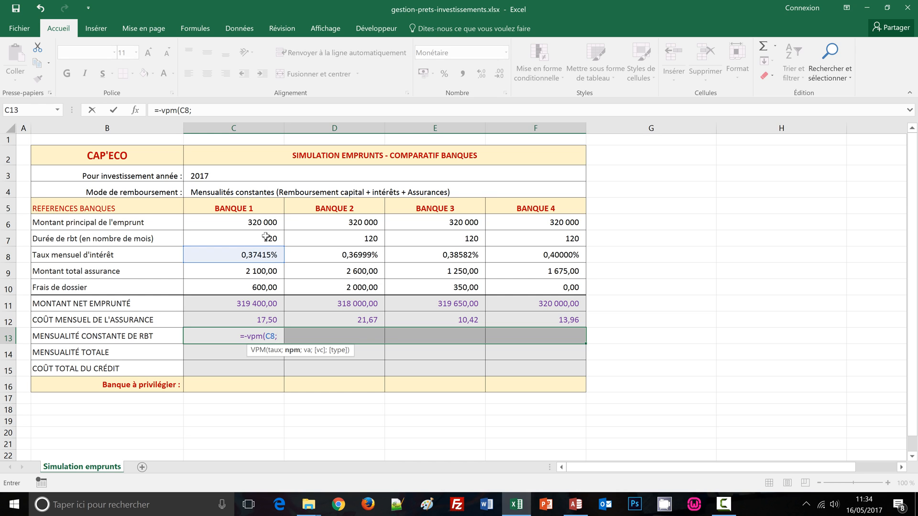
pyautogui.click(265, 236)
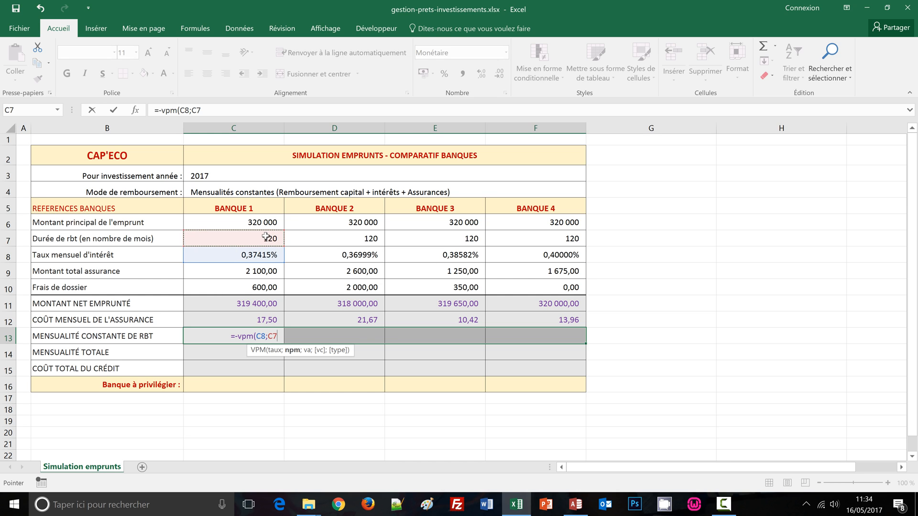
pyautogui.write(';')
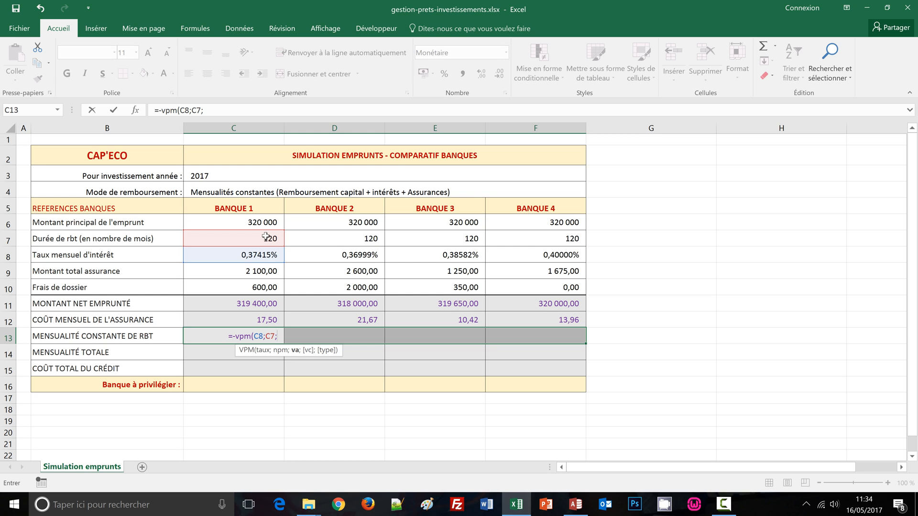
pyautogui.click(268, 220)
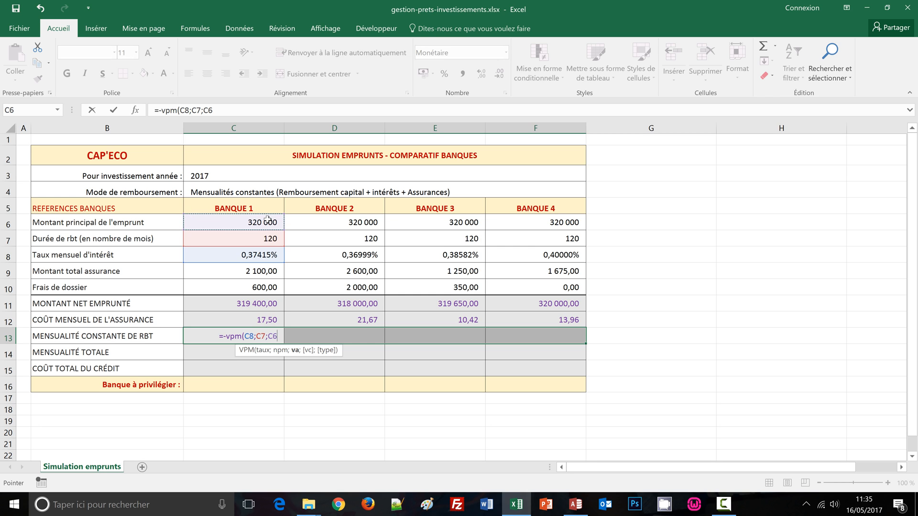
pyautogui.write(')')
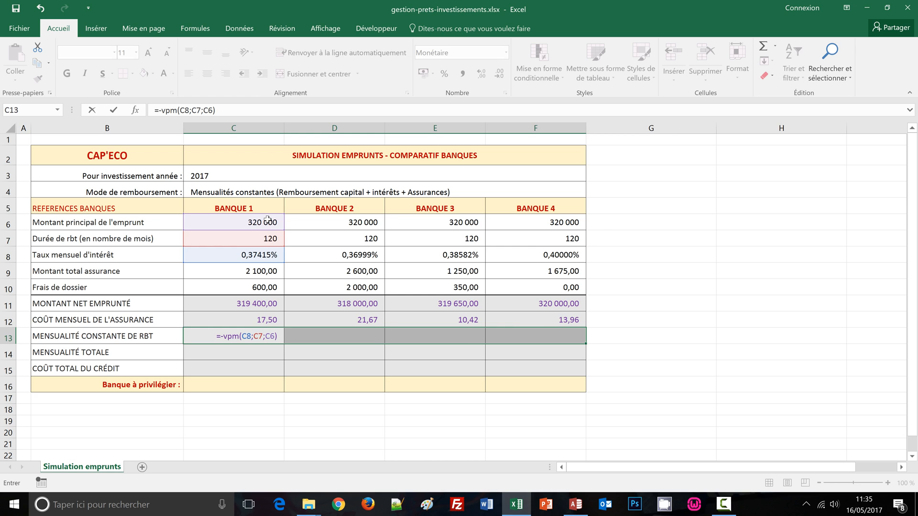
pyautogui.hotkey('ctrl', 'Return')
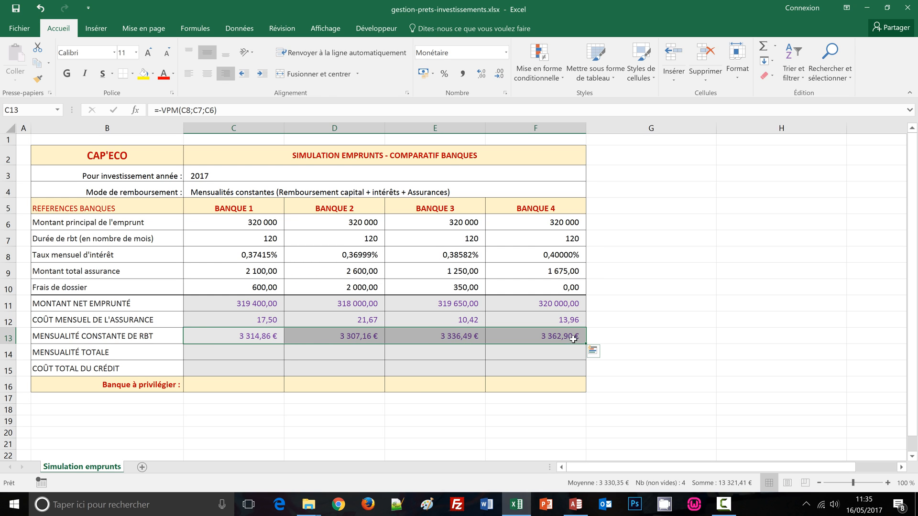
pyautogui.click(682, 317)
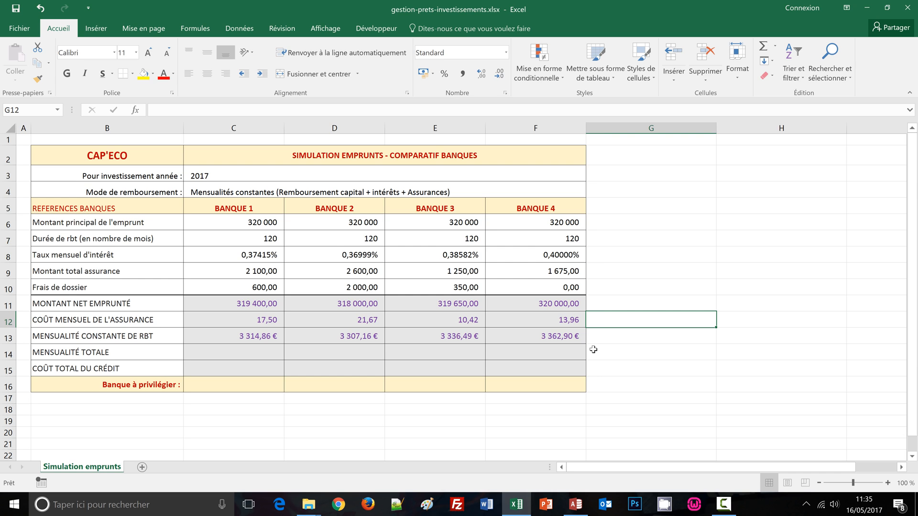
# Step: Fill C14:F14 with the total monthly payment formula =ARRONDI(C13+C12;2) for all four banks
pyautogui.click(234, 354)
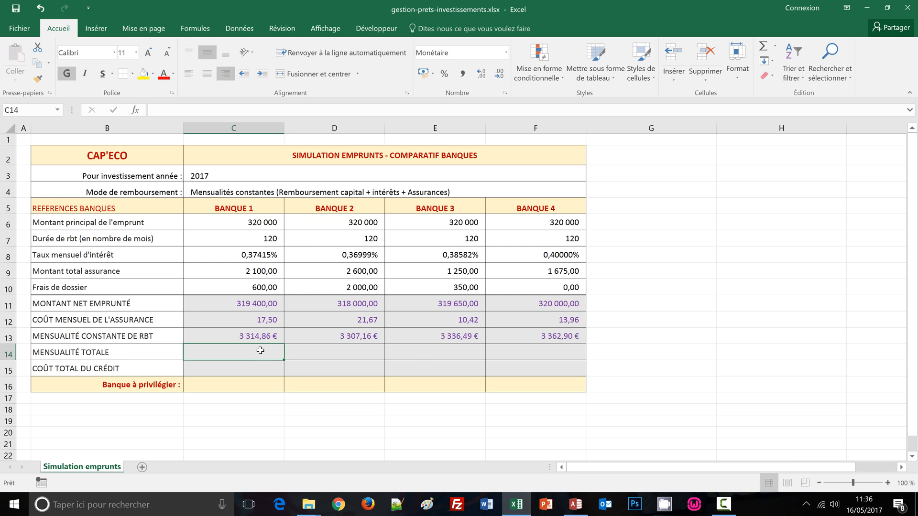
pyautogui.moveTo(261, 351); pyautogui.dragTo(543, 353)
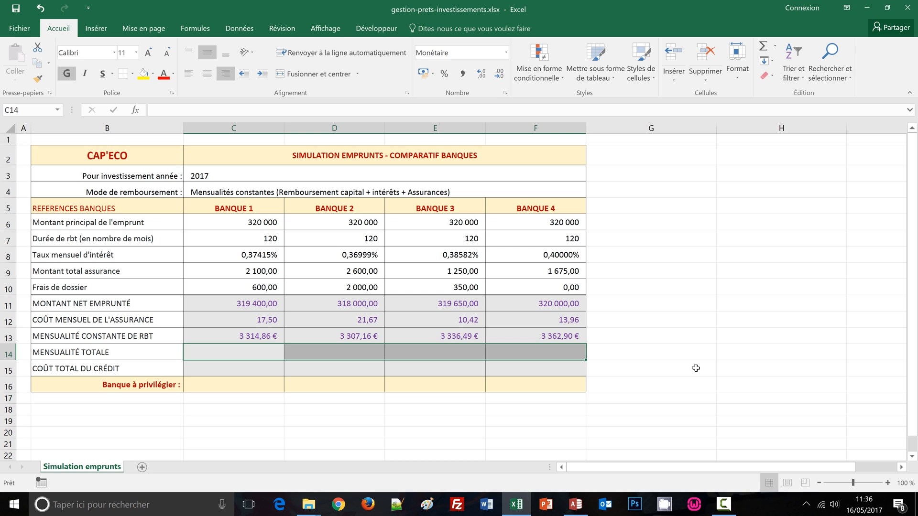
pyautogui.write('=')
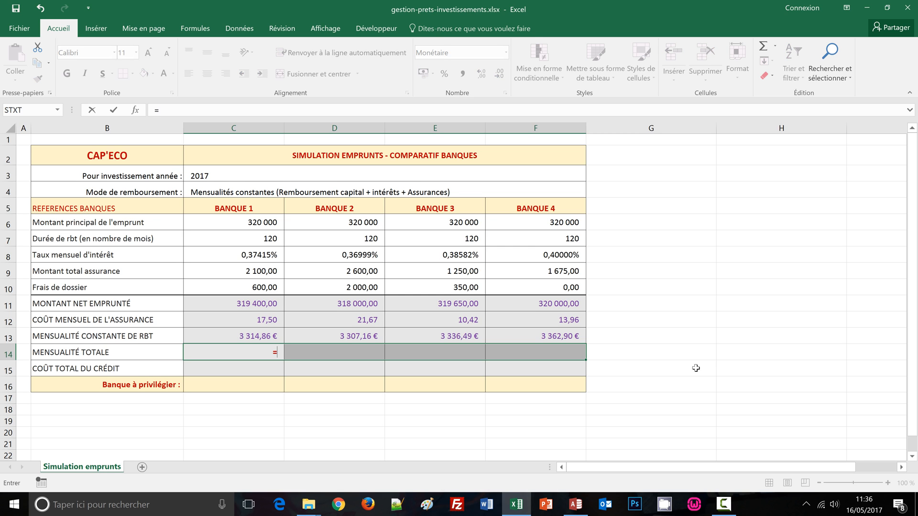
pyautogui.write('a')
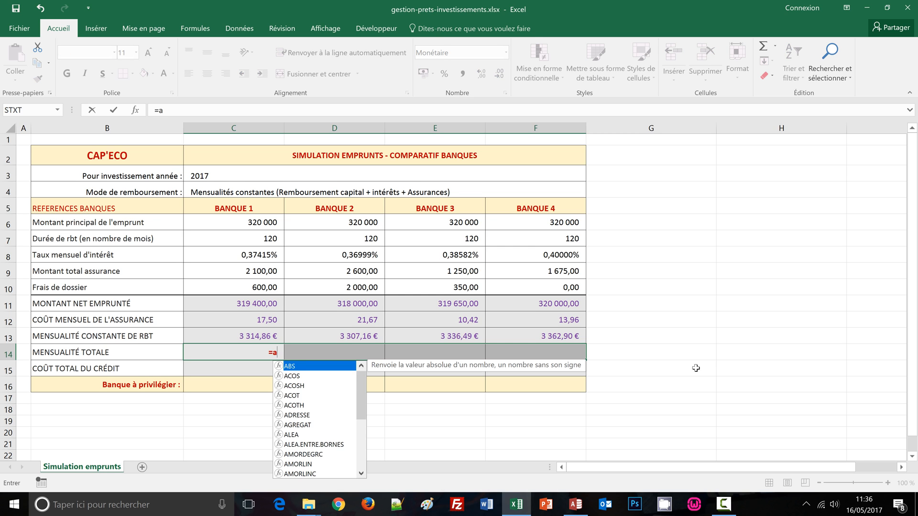
pyautogui.write('rrondi')
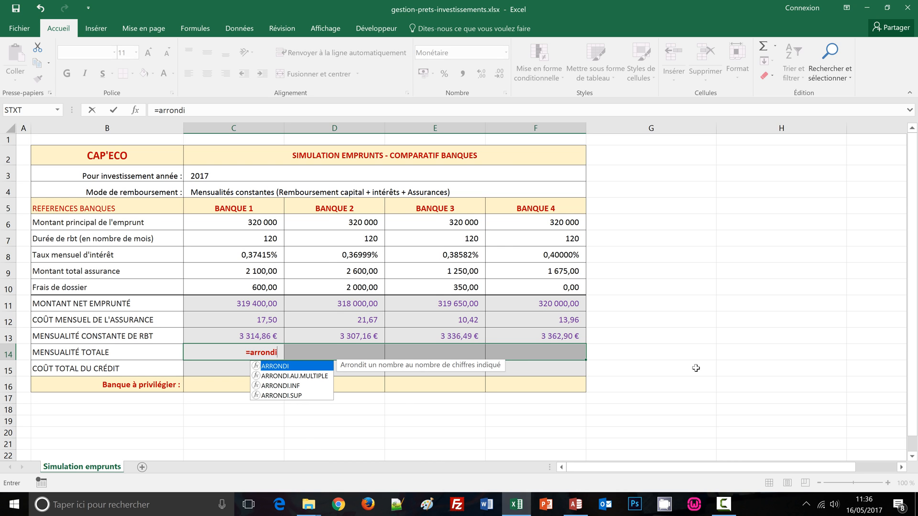
pyautogui.write('(')
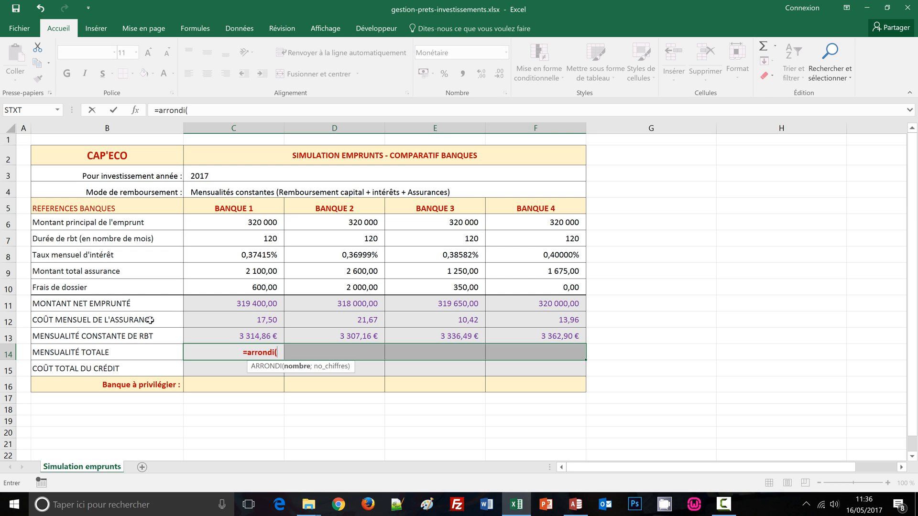
pyautogui.click(244, 334)
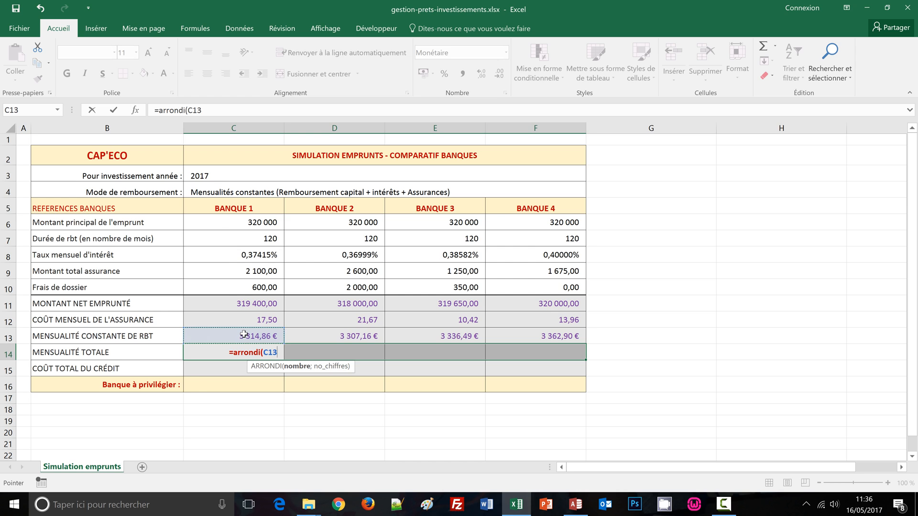
pyautogui.write('+')
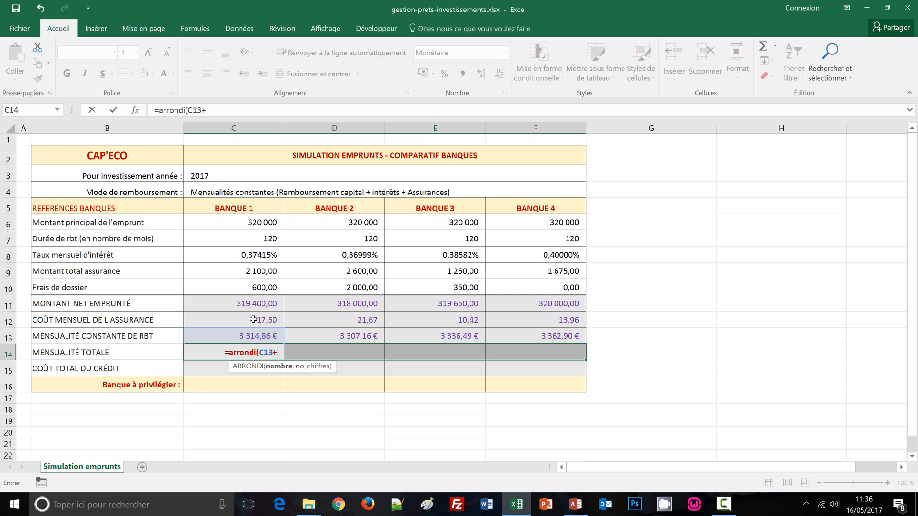
pyautogui.click(253, 319)
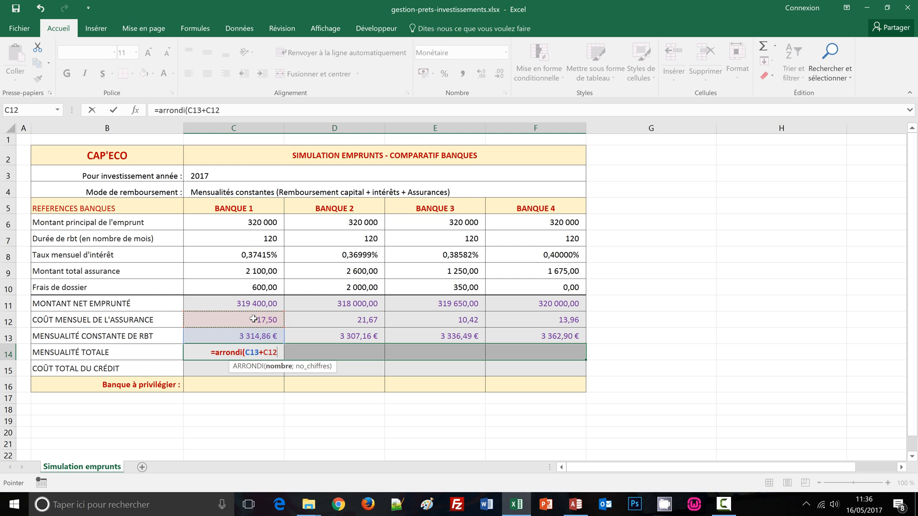
pyautogui.write(';')
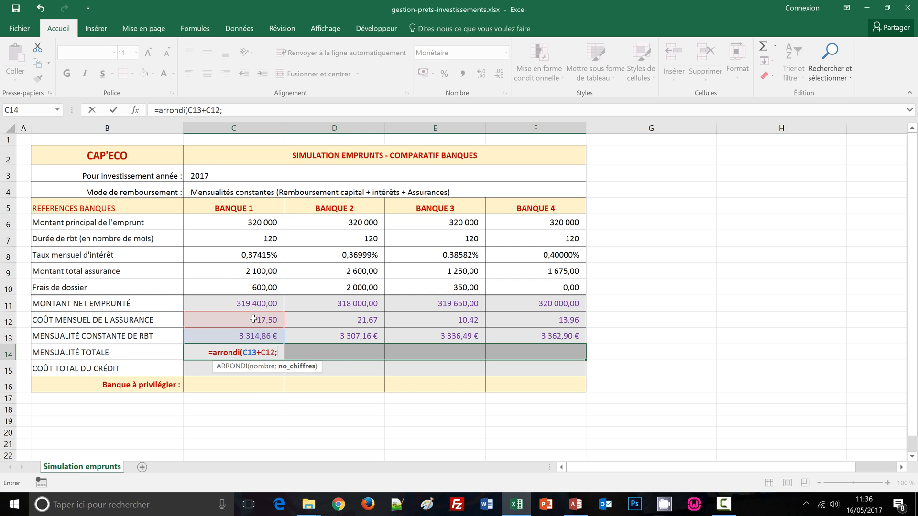
pyautogui.write('C')
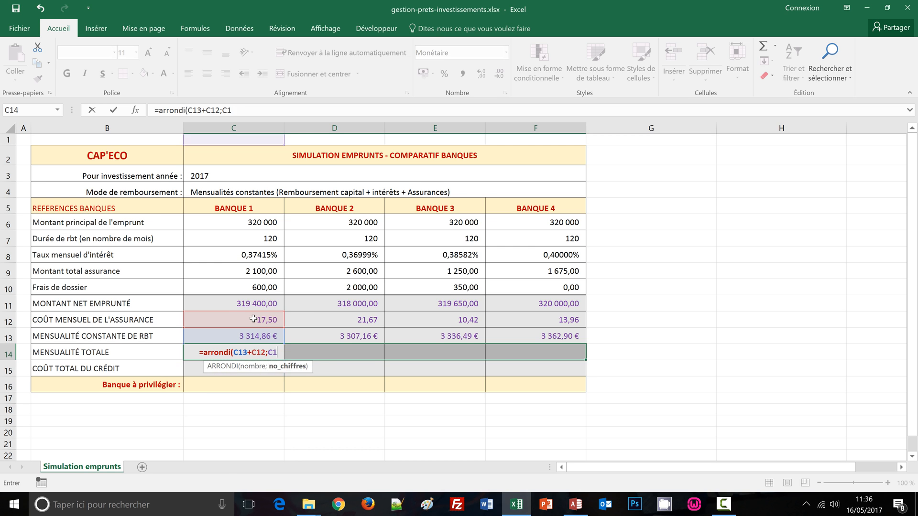
pyautogui.press('BackSpace')
pyautogui.write('2')
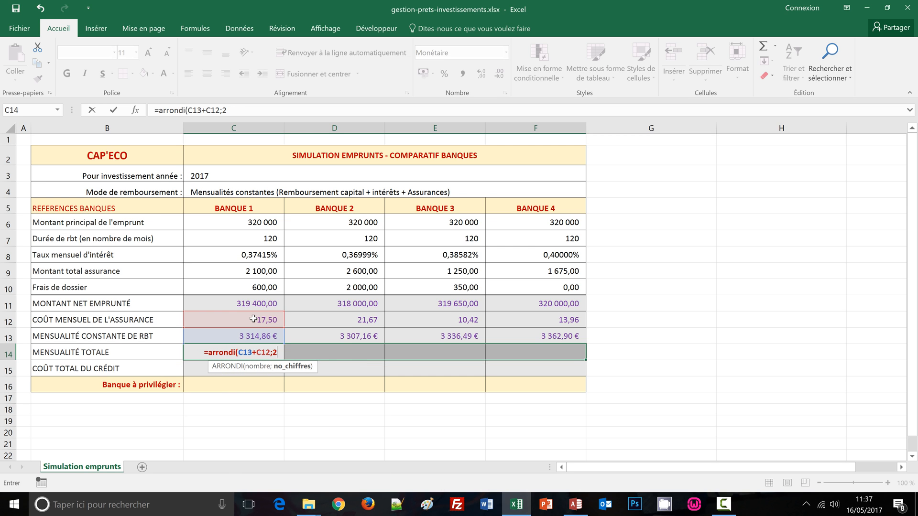
pyautogui.write(')')
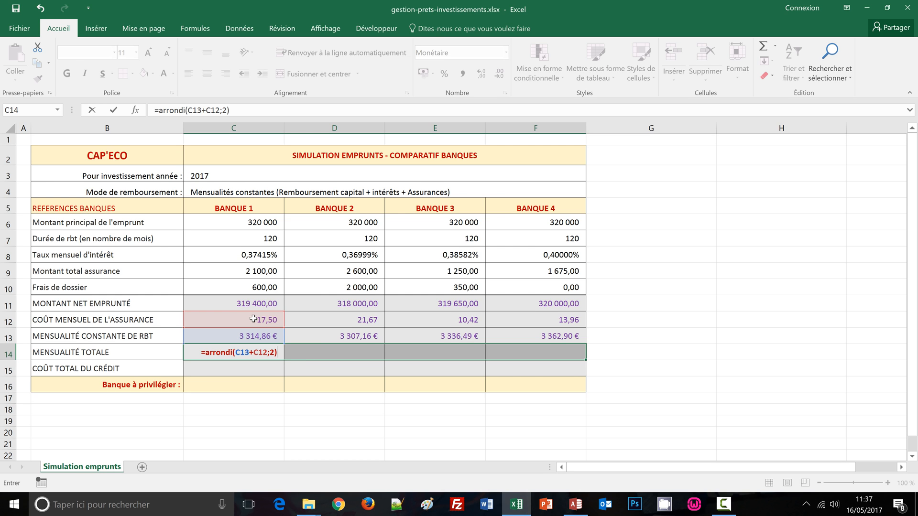
pyautogui.hotkey('ctrl', 'Return')
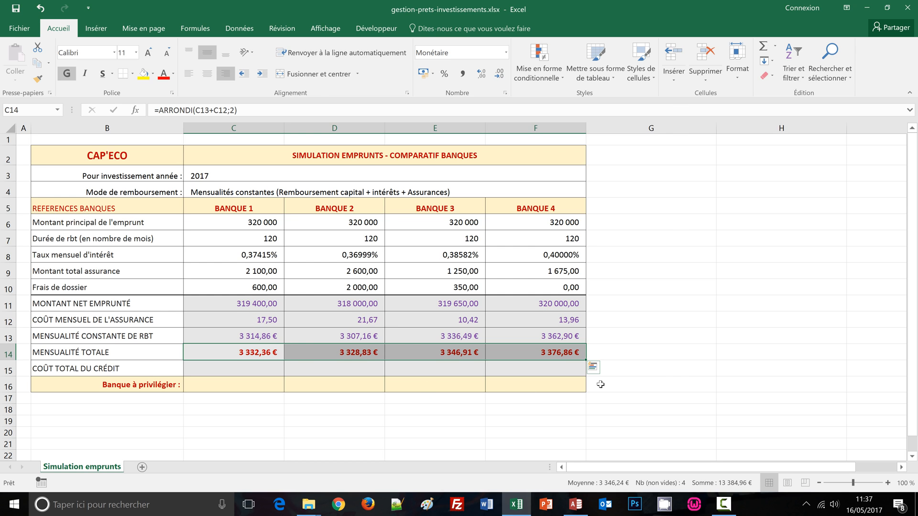
pyautogui.click(681, 378)
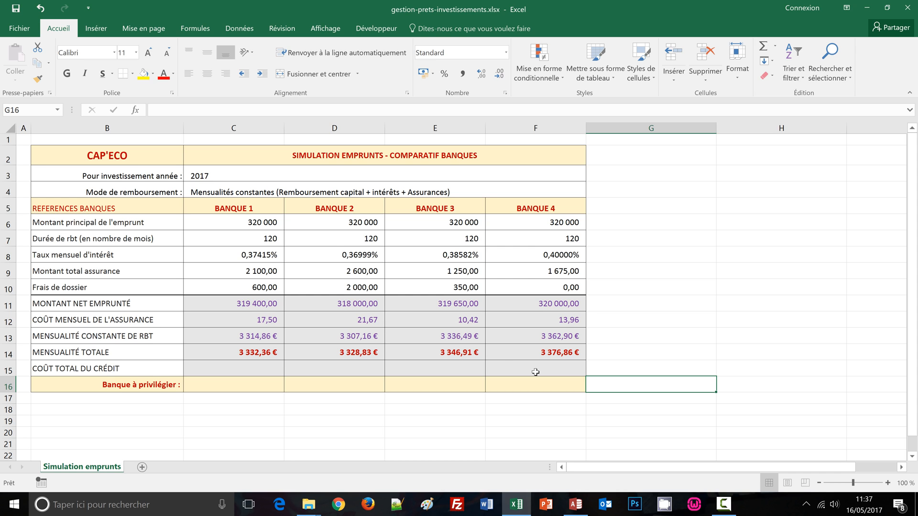
# Step: Fill C15:F15 with the total credit cost formula =ARRONDI((C14*C7)+C10;2) for all four banks
pyautogui.moveTo(218, 372); pyautogui.dragTo(583, 379)
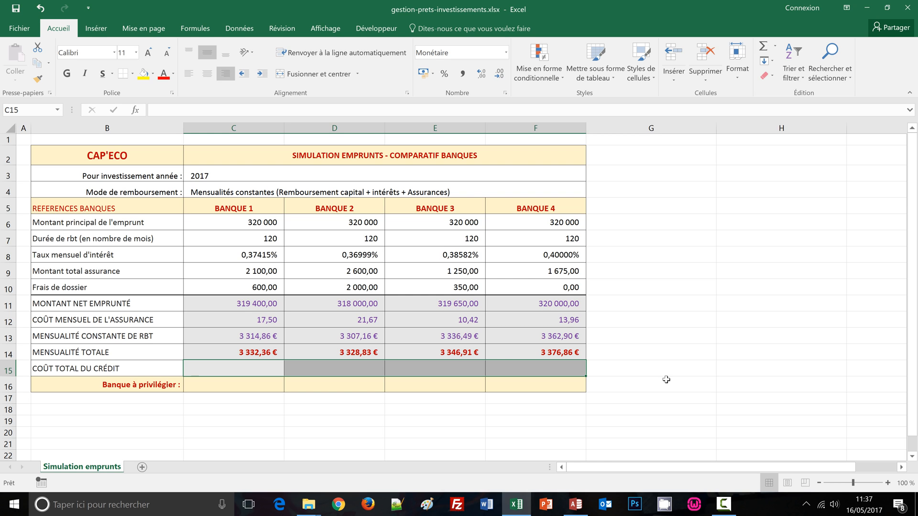
pyautogui.write('=')
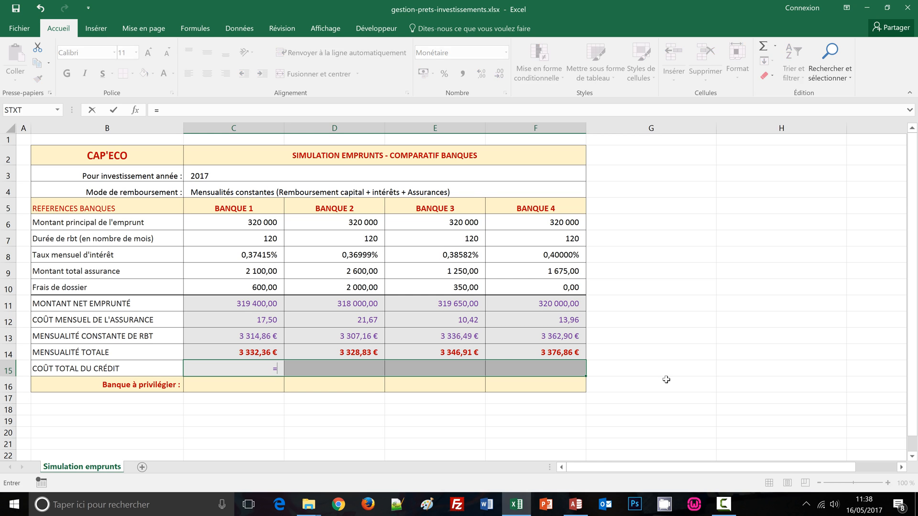
pyautogui.write('arrondi(')
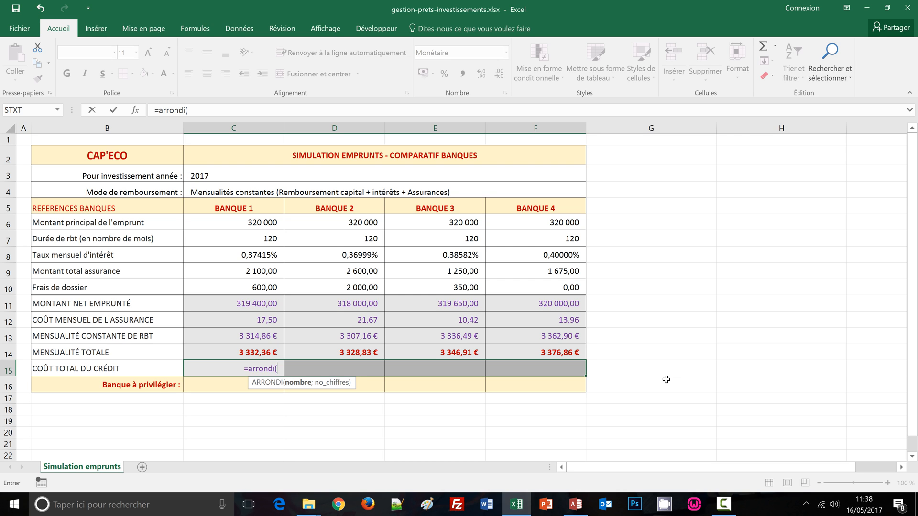
pyautogui.write('(')
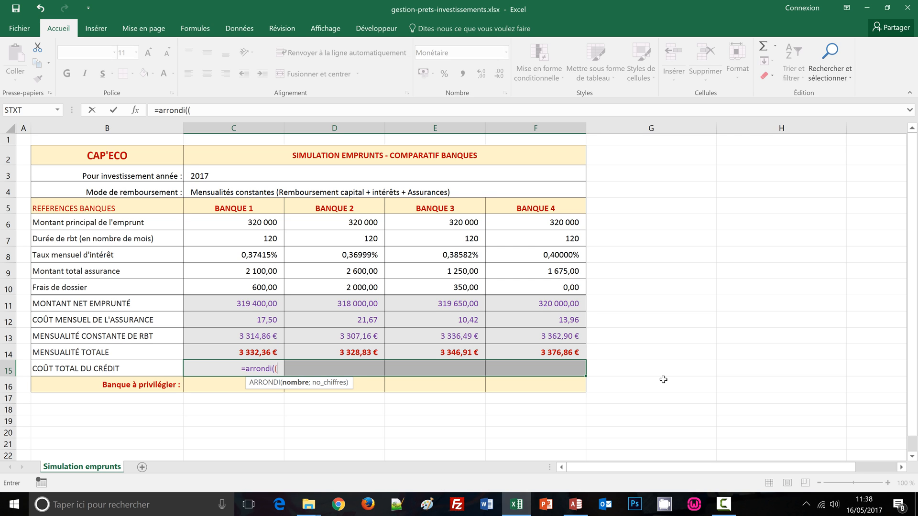
pyautogui.click(228, 351)
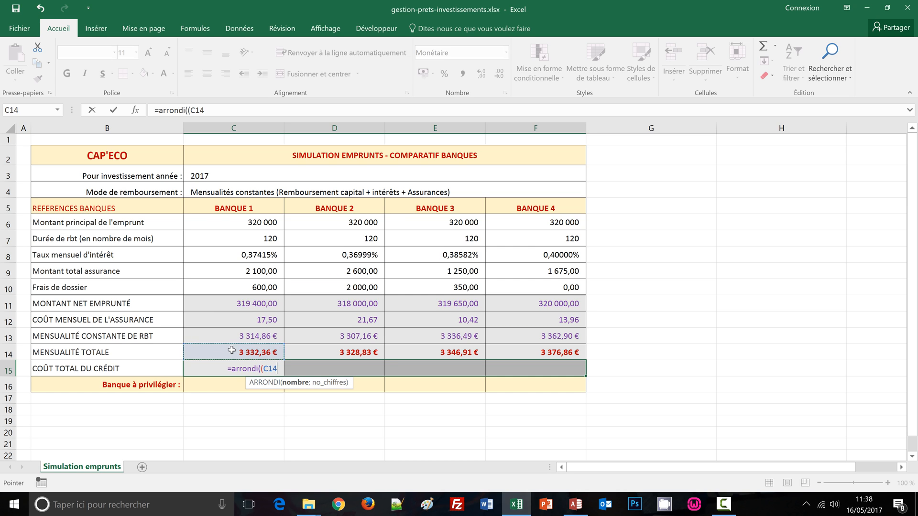
pyautogui.write('*')
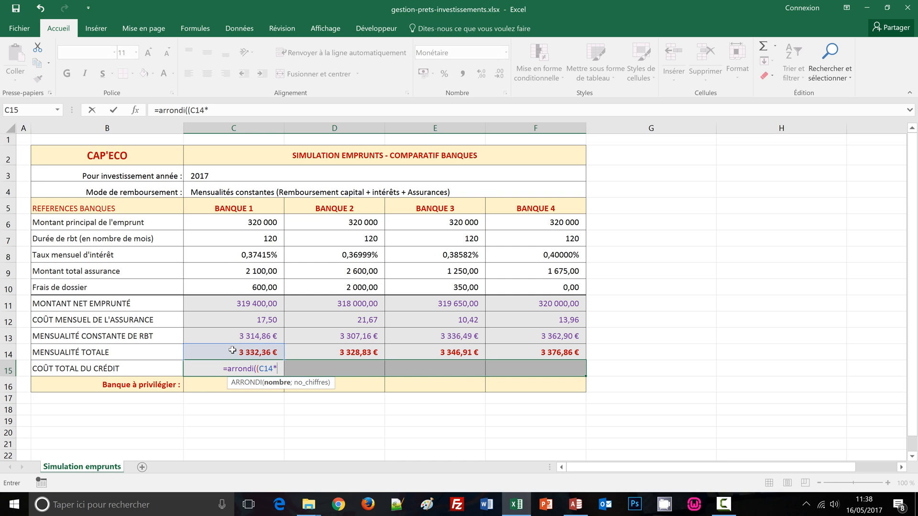
pyautogui.click(253, 237)
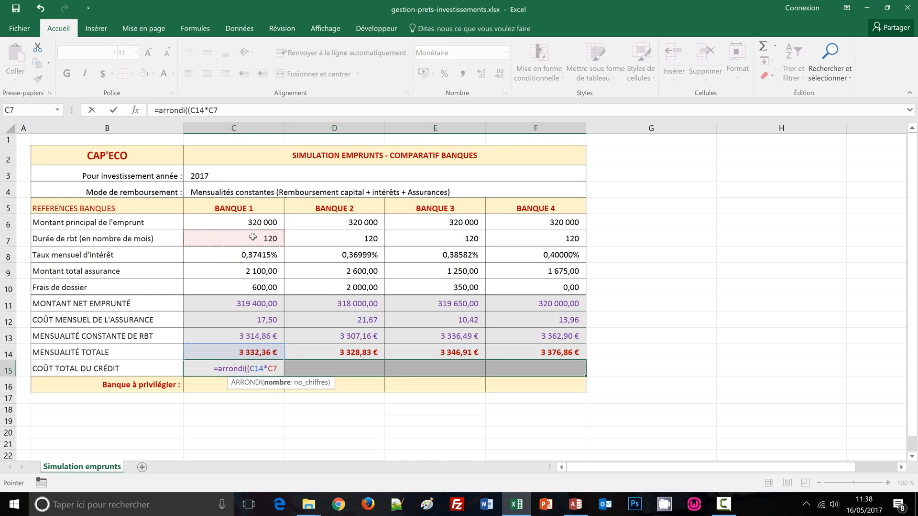
pyautogui.write(')')
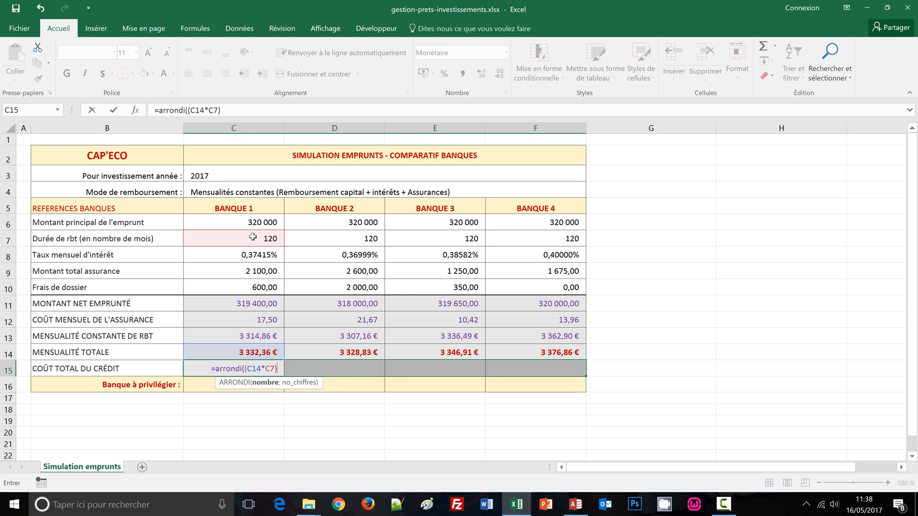
pyautogui.write('+')
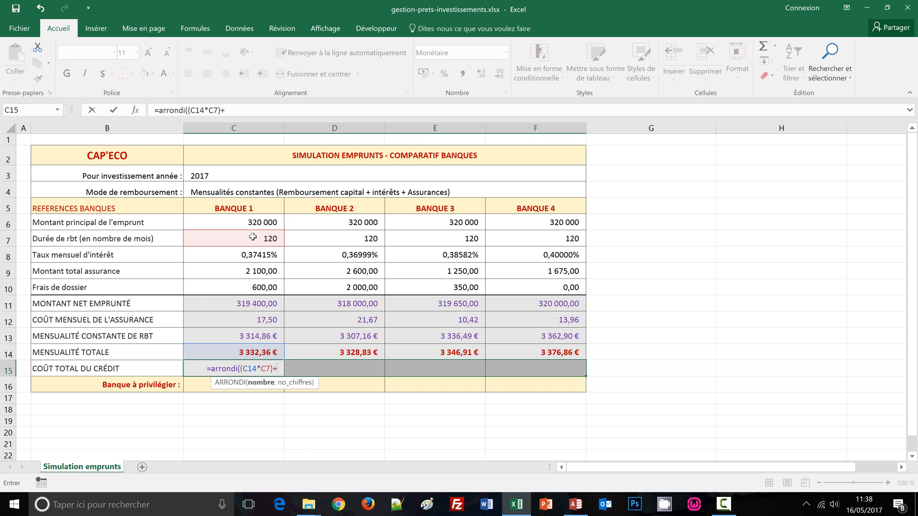
pyautogui.click(249, 286)
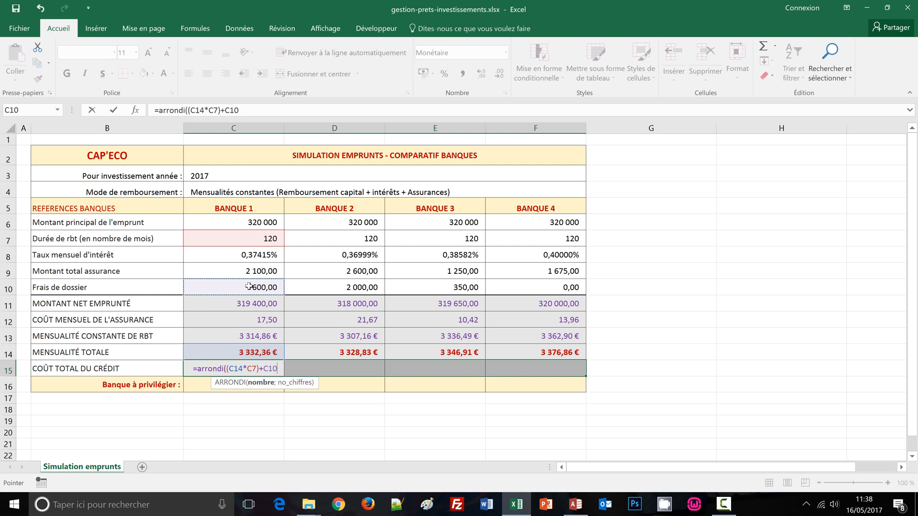
pyautogui.write(';')
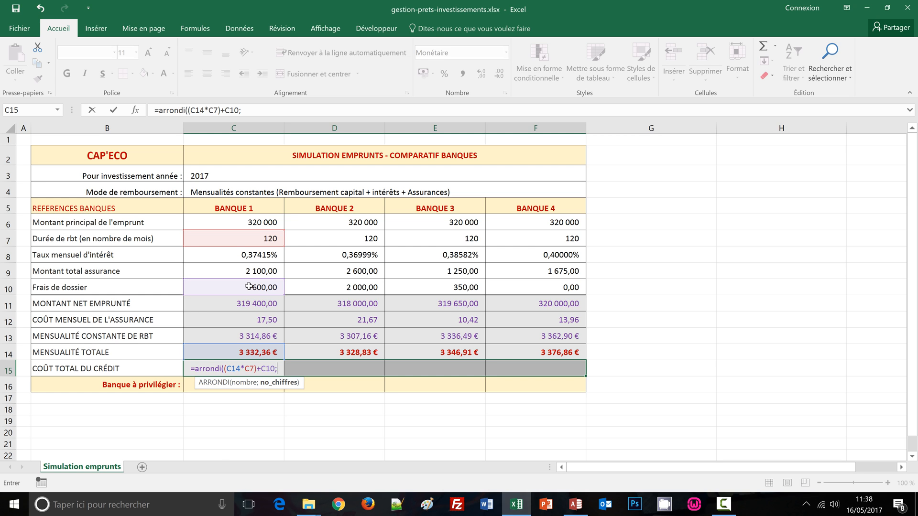
pyautogui.write('2)')
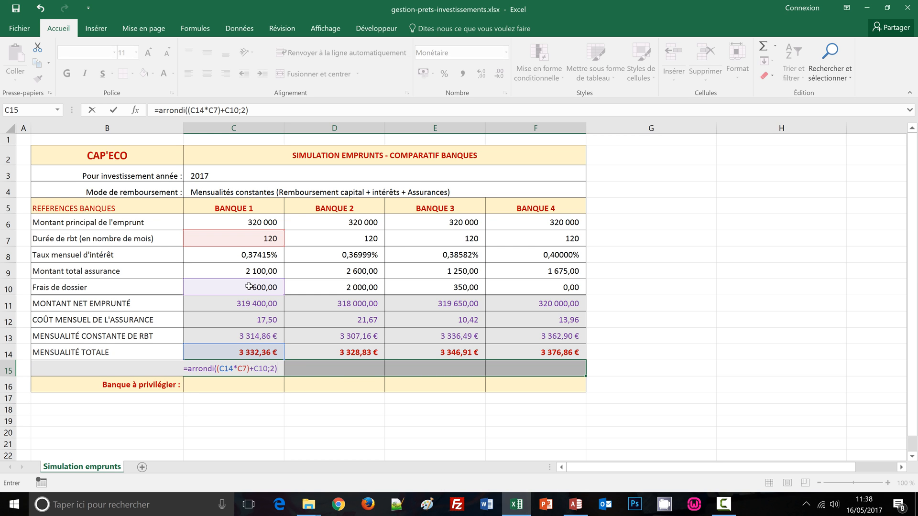
pyautogui.hotkey('ctrl', 'Return')
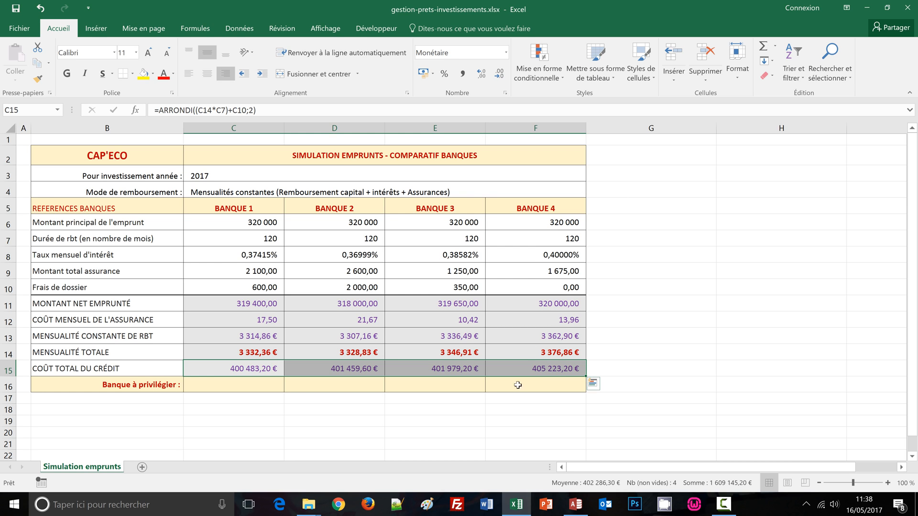
pyautogui.click(657, 337)
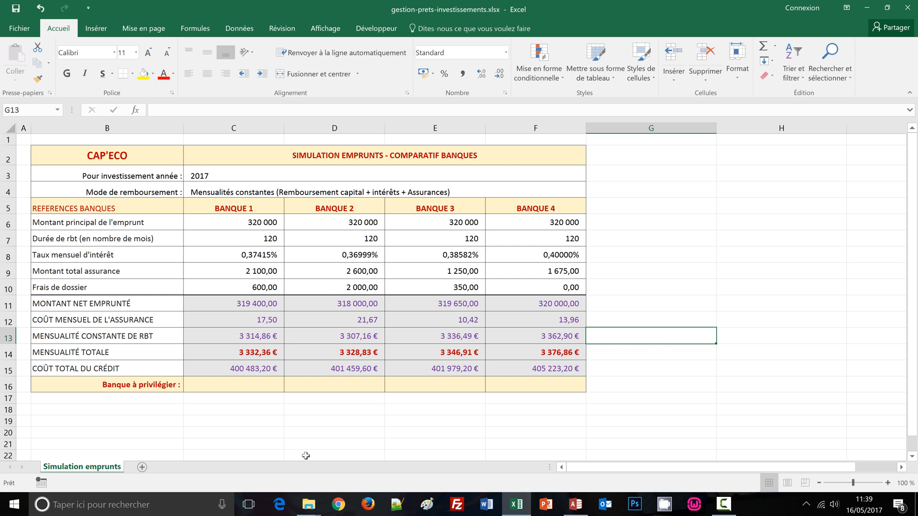
# Step: Fill C16:F16 with the formula =SI(C15=MIN($C$15:$F$15);"à privilégier";"") to flag the cheapest bank
pyautogui.moveTo(247, 386); pyautogui.dragTo(537, 392)
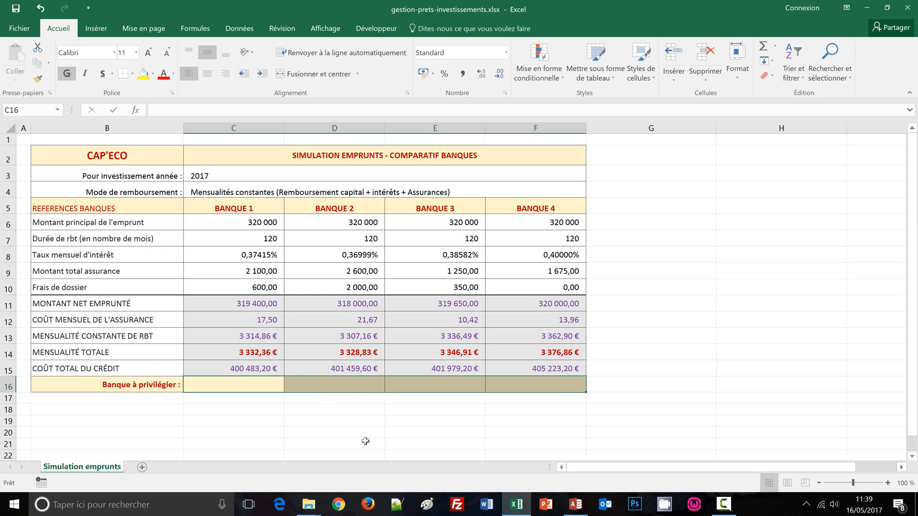
pyautogui.write('=s')
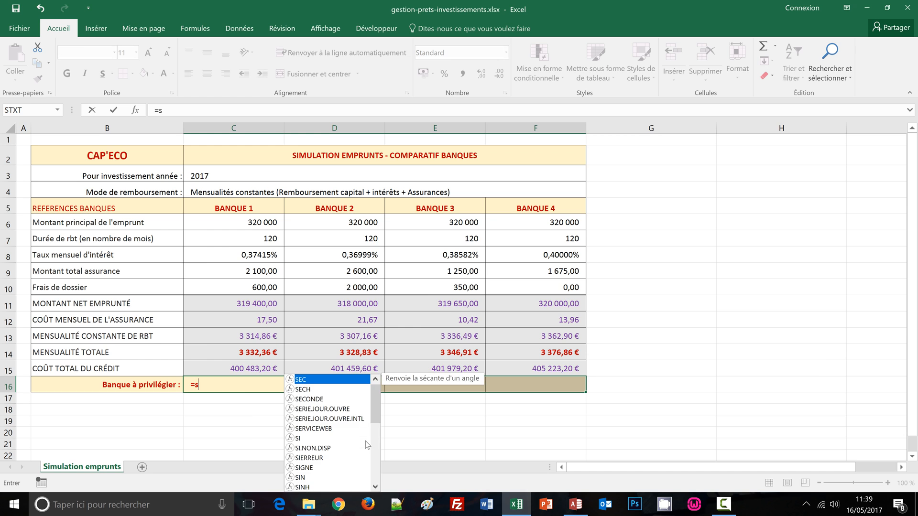
pyautogui.write('i(')
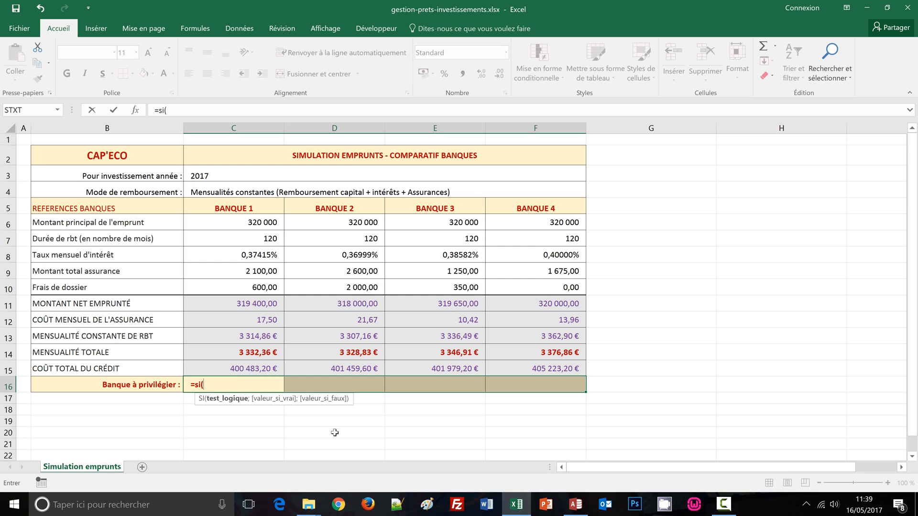
pyautogui.click(238, 370)
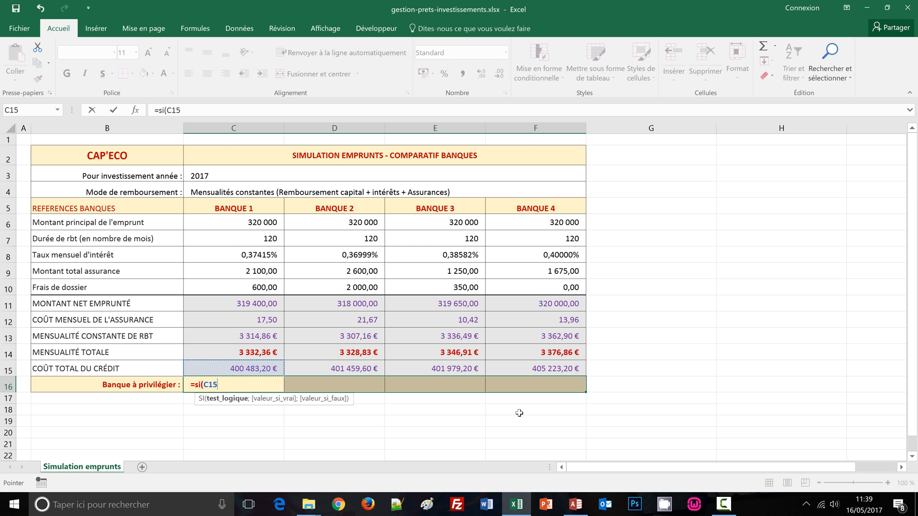
pyautogui.write('=')
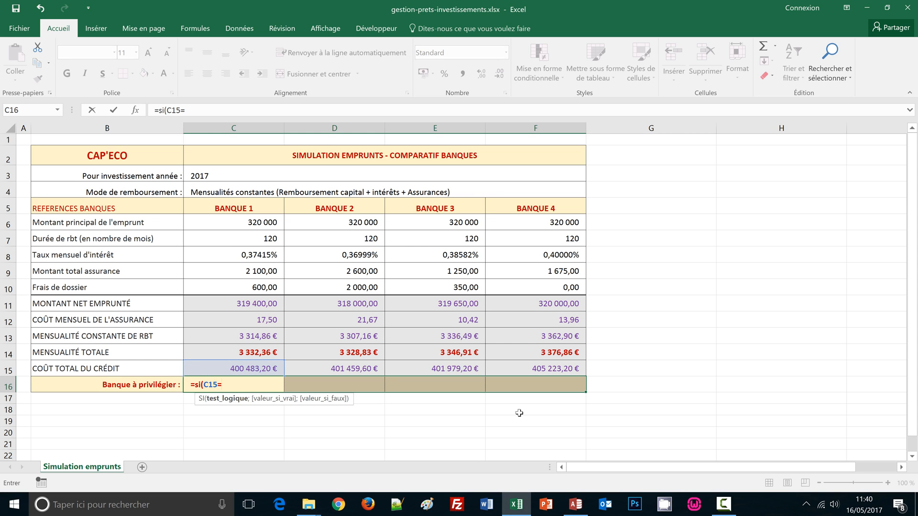
pyautogui.write('mi')
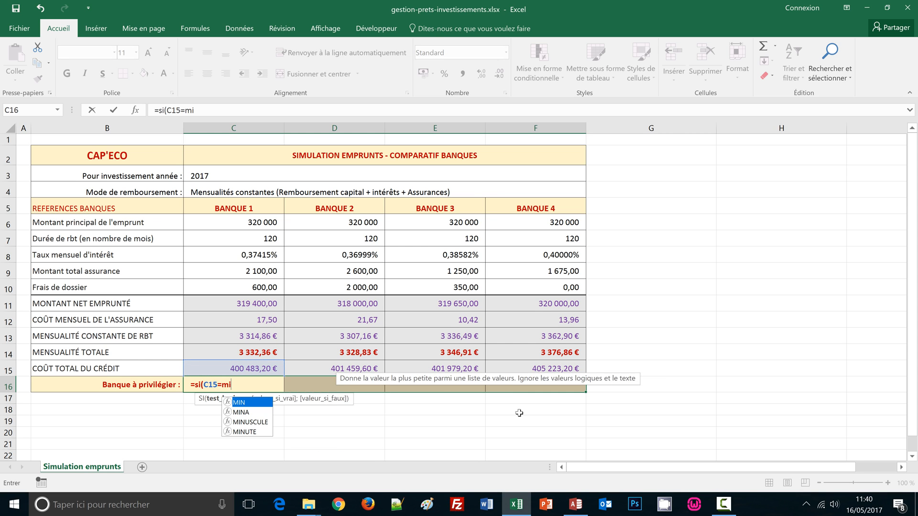
pyautogui.write('n(')
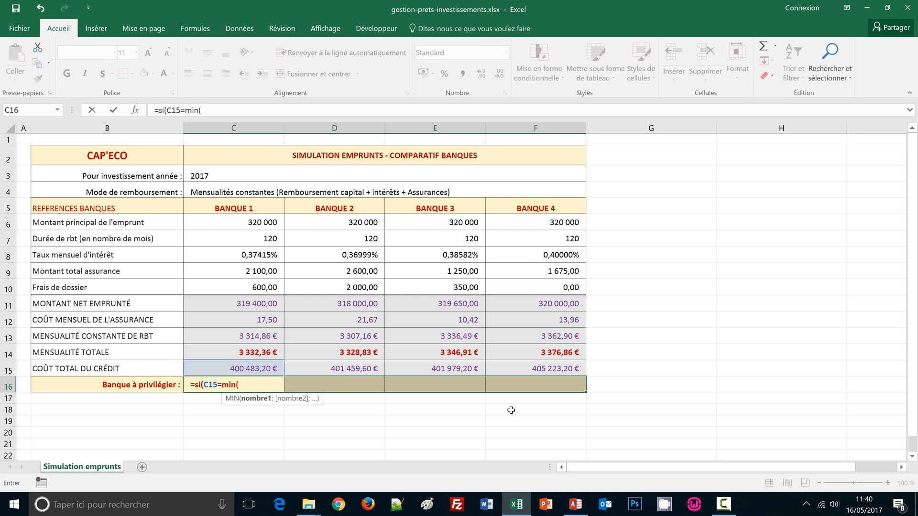
pyautogui.moveTo(240, 367); pyautogui.dragTo(403, 364)
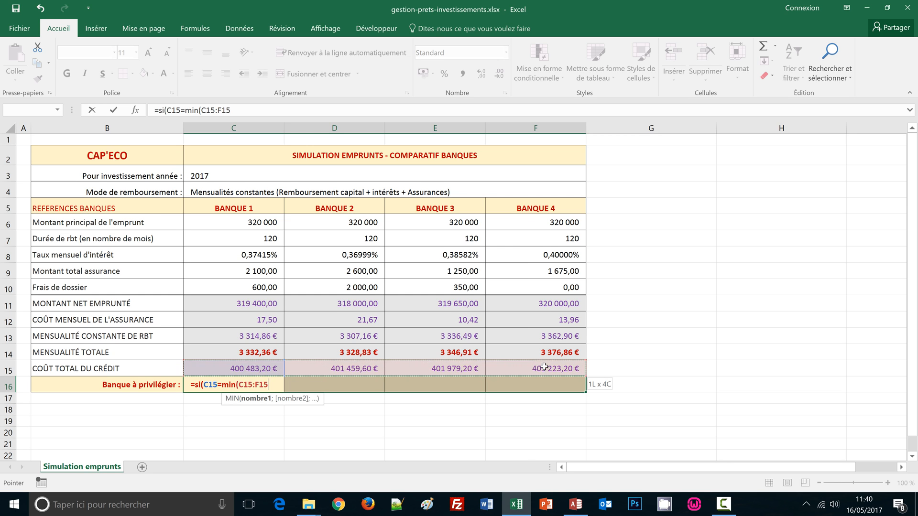
pyautogui.moveTo(555, 368); pyautogui.dragTo(562, 368)
pyautogui.press('F4')
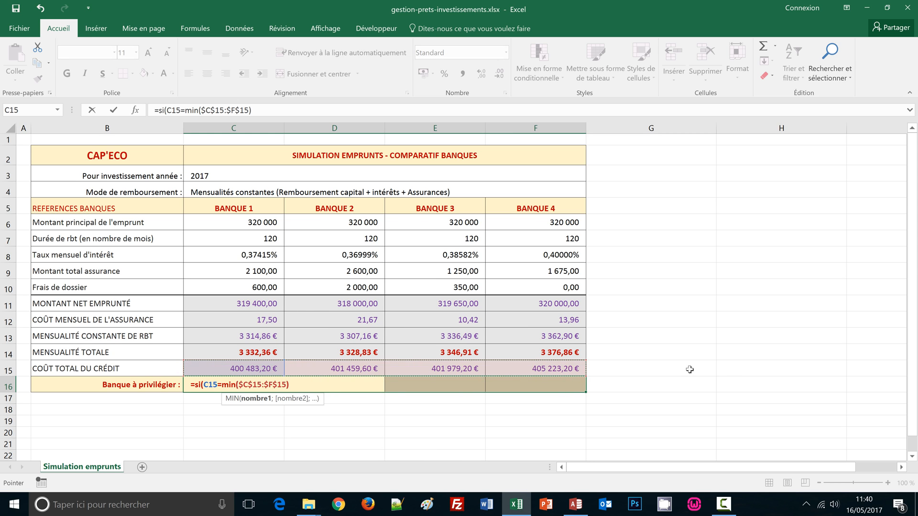
pyautogui.write(')')
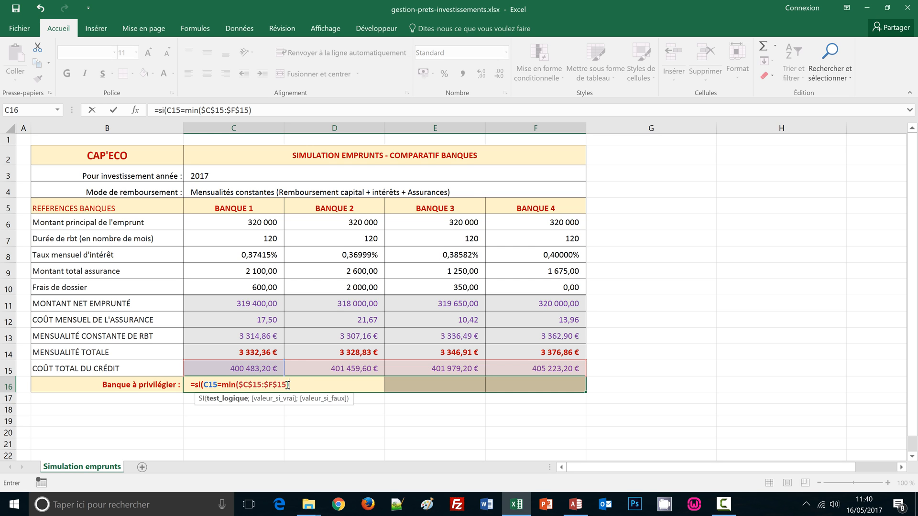
pyautogui.write(';')
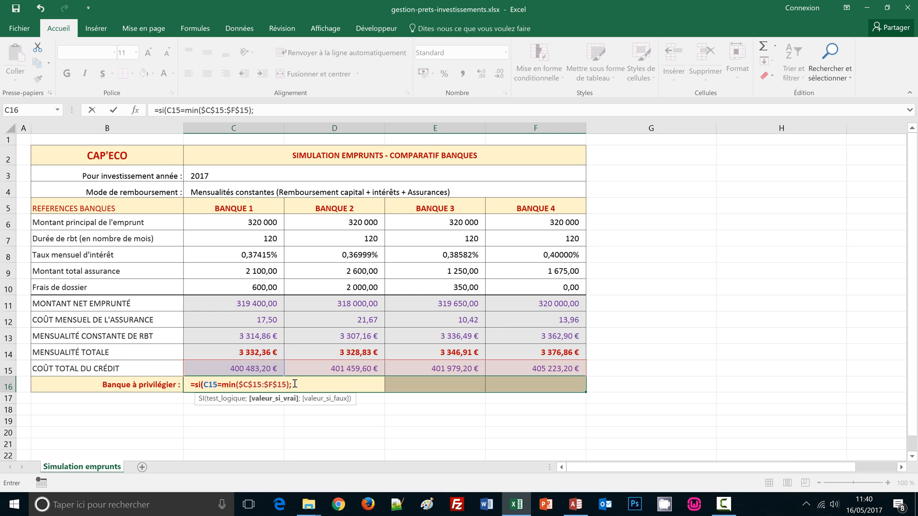
pyautogui.write('"à privilégier')
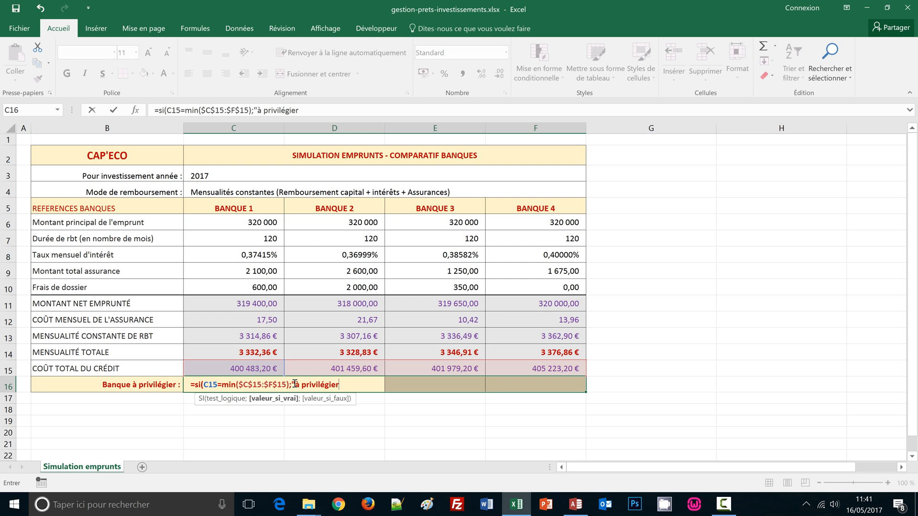
pyautogui.write('";')
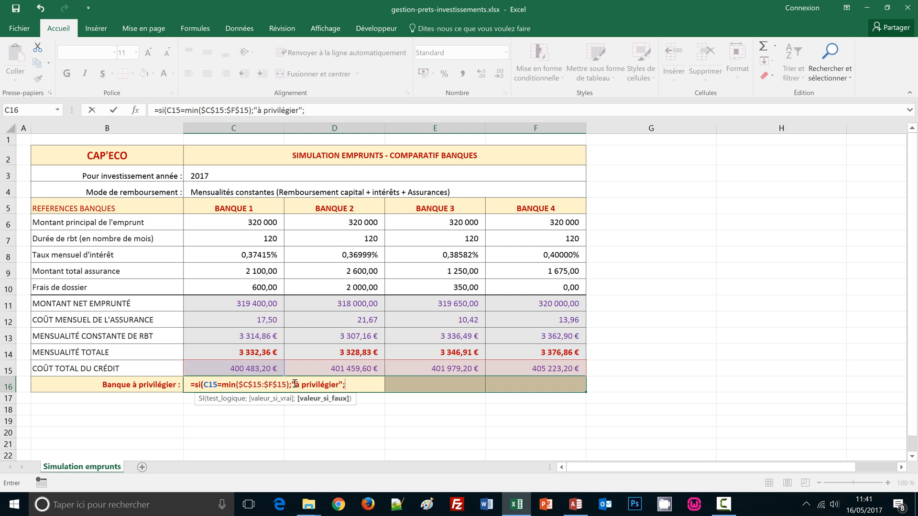
pyautogui.write('"")')
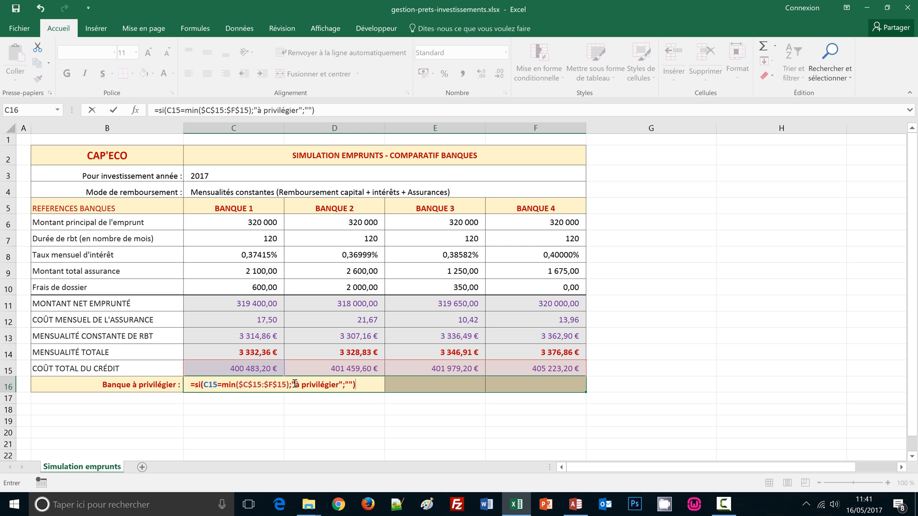
pyautogui.hotkey('ctrl', 'Return')
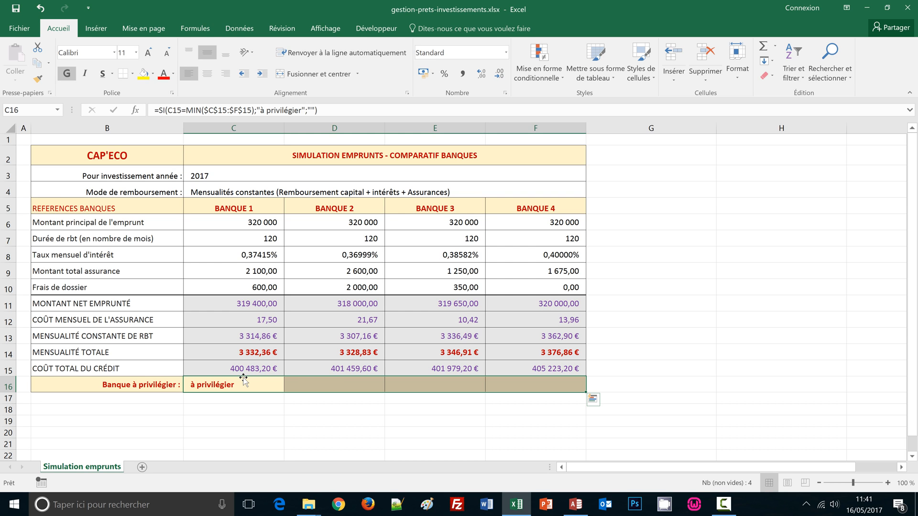
# Step: Set Banque 2's monthly interest rate in D8 to 0,25% to test the bank flag
pyautogui.click(360, 258)
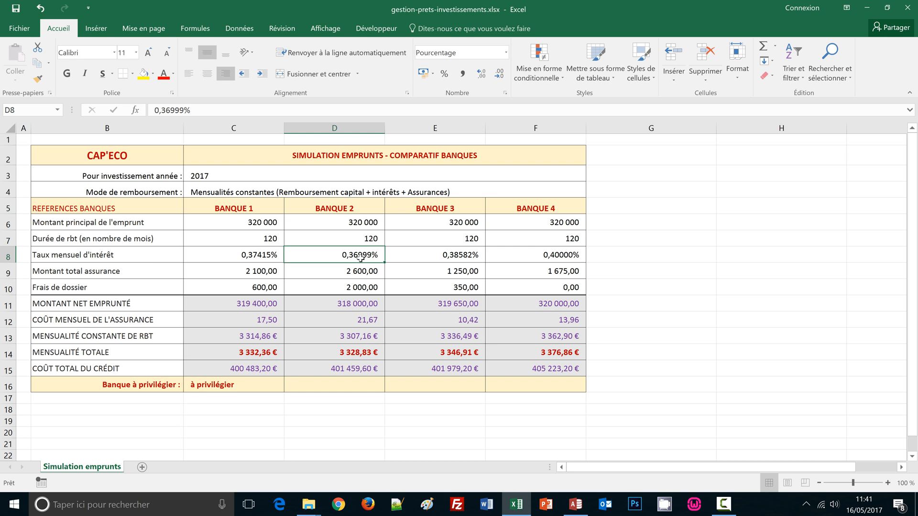
pyautogui.click(425, 256)
pyautogui.click(369, 256)
pyautogui.press('Delete')
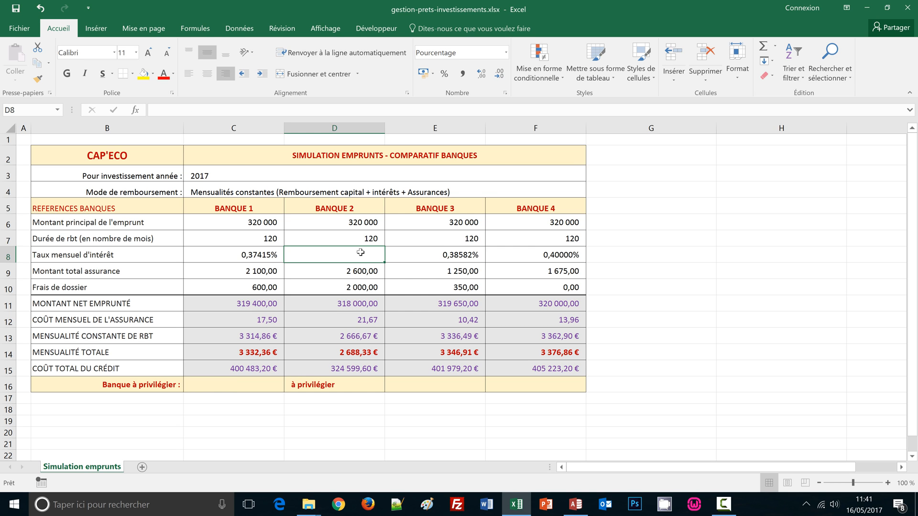
pyautogui.write('0')
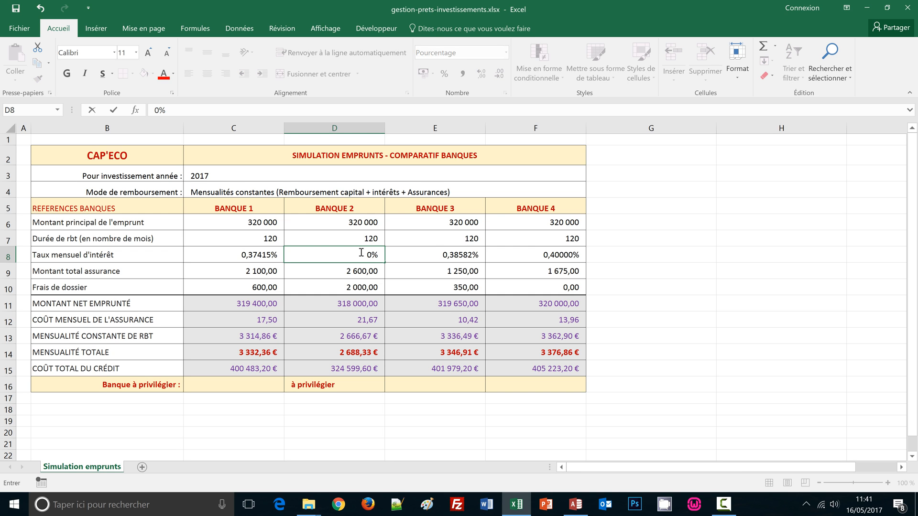
pyautogui.write(',25')
pyautogui.press('Return')
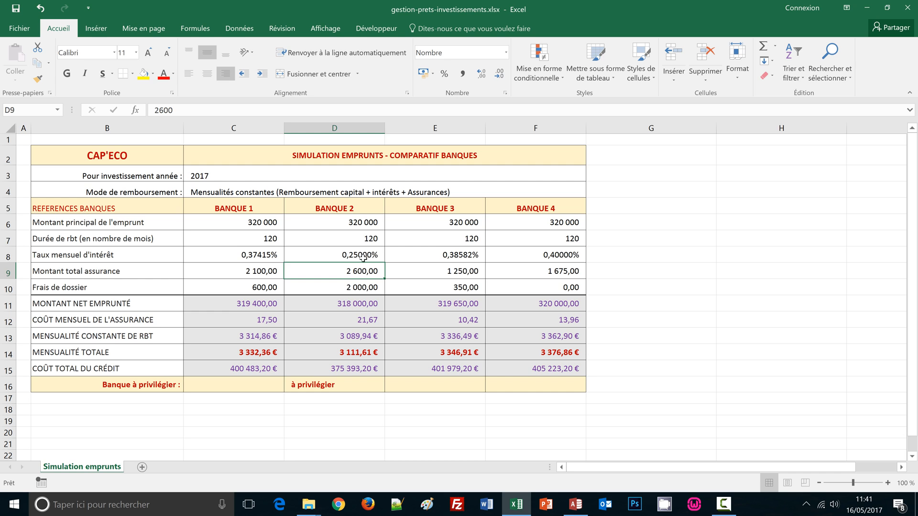
pyautogui.click(363, 259)
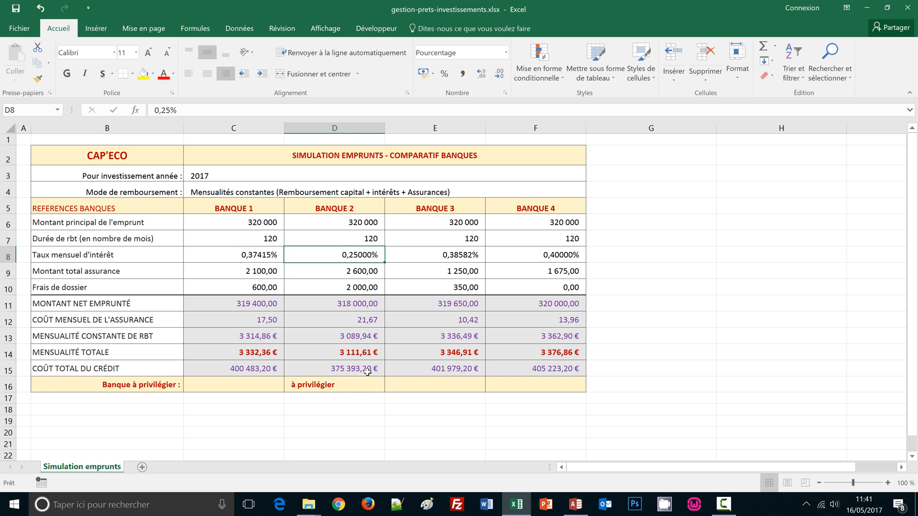